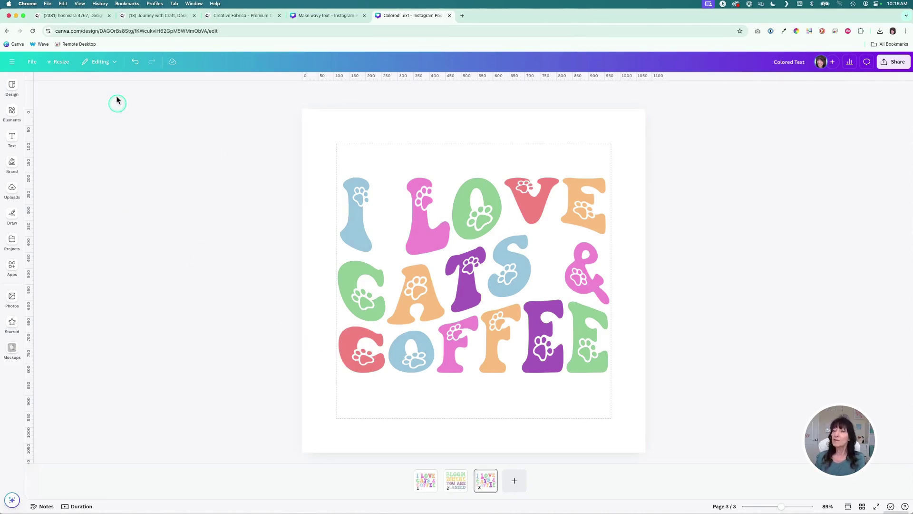
- Switch browser tabs to reach the blank 'Make wavy text' Canva design
left_click(86, 17)
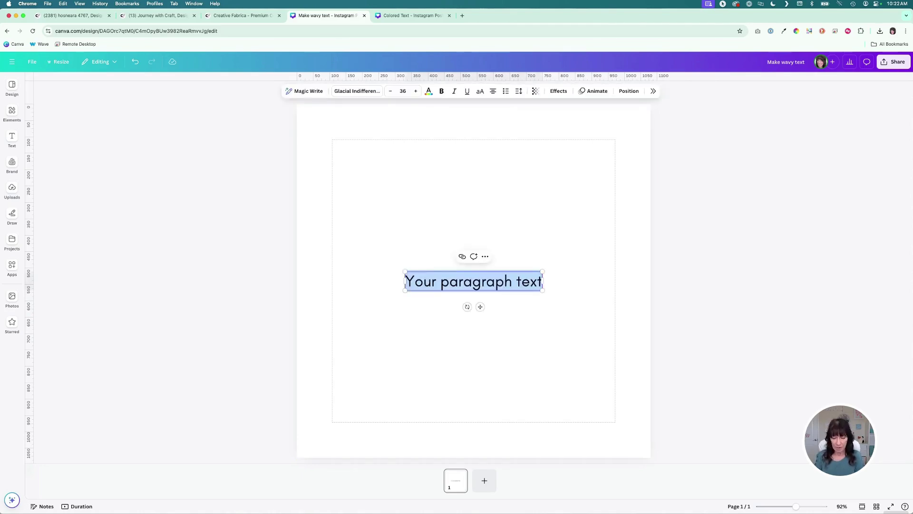
- Type 'I love / cats & / coffee' on three lines, enlarge to size 146, and move it up
type("I lo")
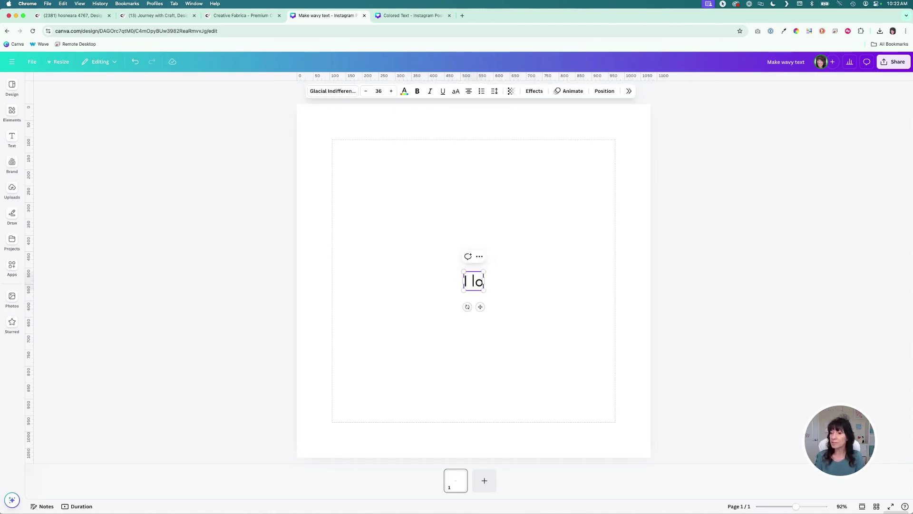
type("ve")
key("Return")
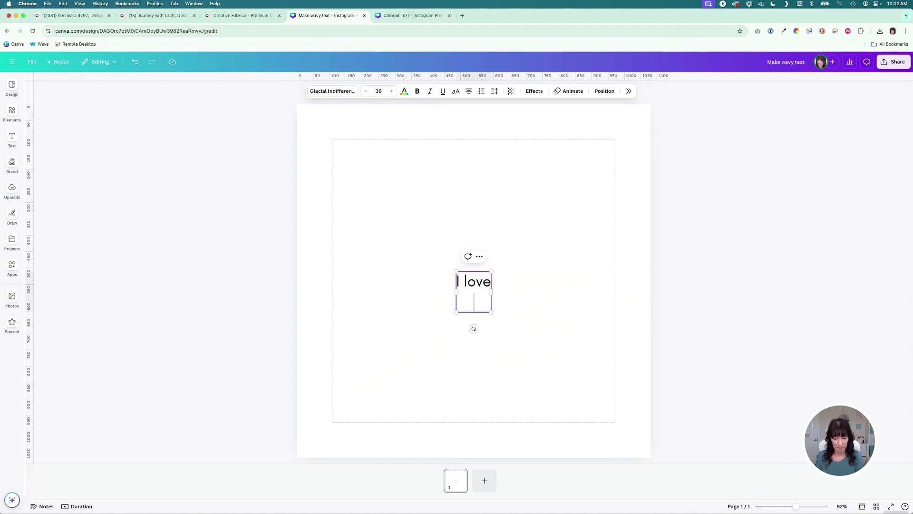
type("cats &")
key("Return")
type("coffee")
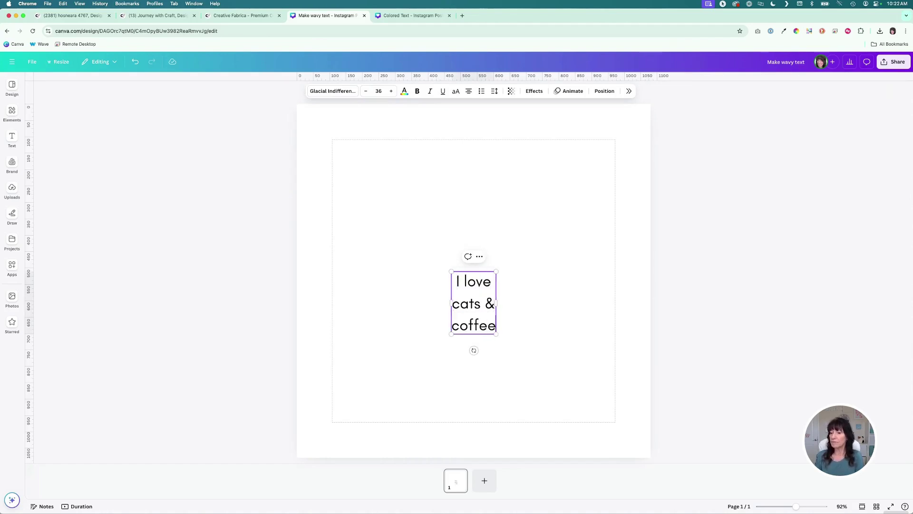
left_click_drag(495, 332, 576, 422)
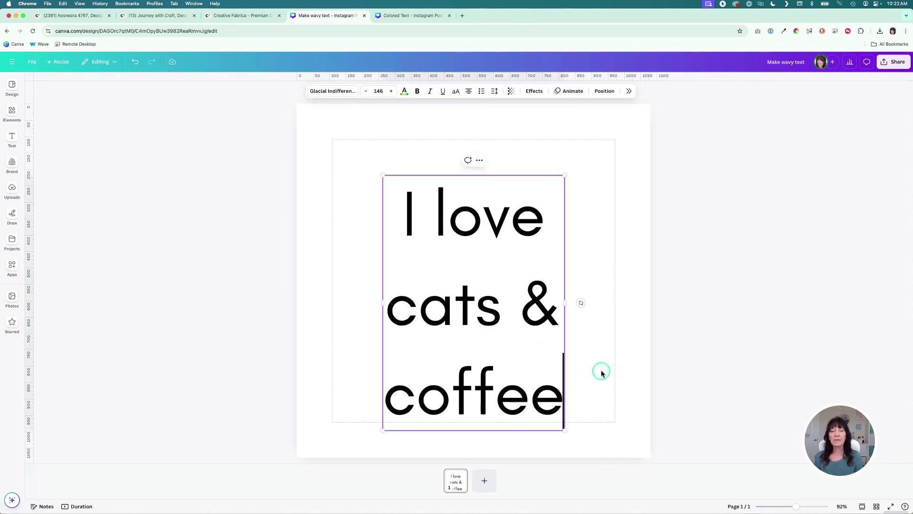
left_click(516, 358)
left_click(610, 359)
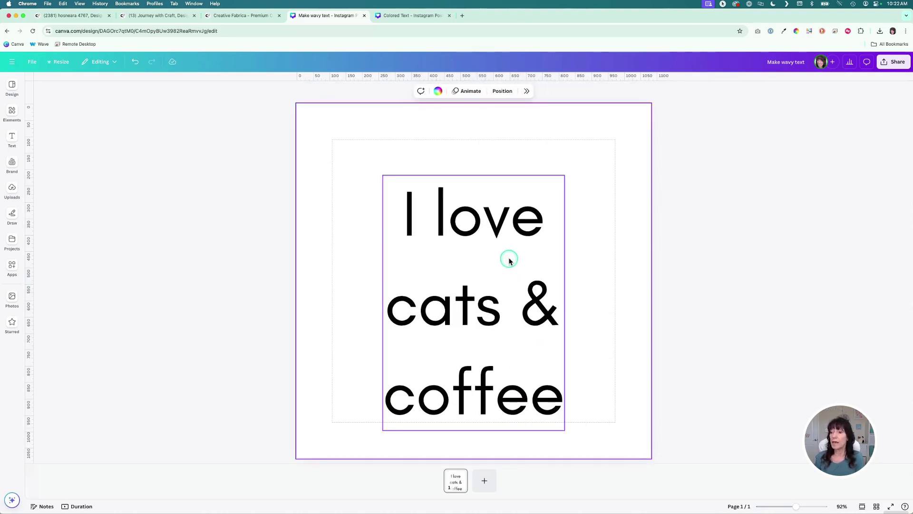
left_click_drag(510, 261, 508, 235)
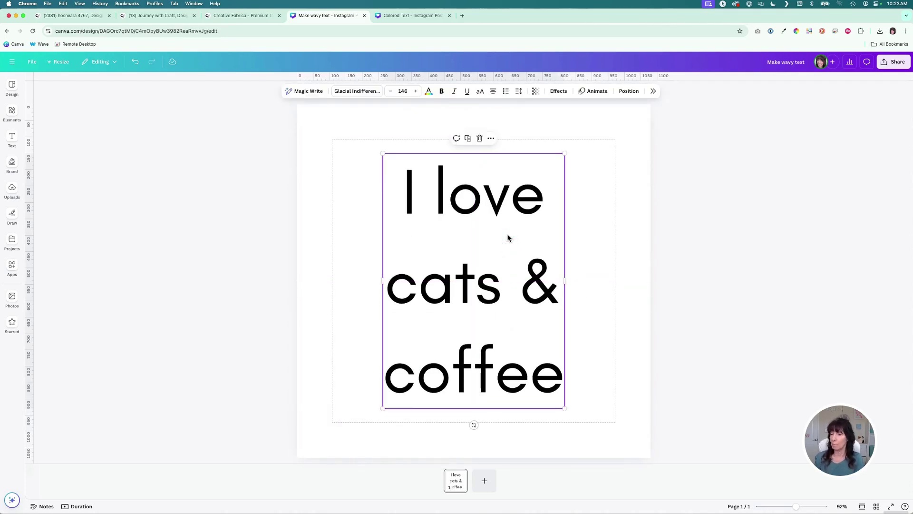
- Apply the Groovy Dog Regular font in uppercase, then go to Creative Fabrica
left_click(357, 87)
left_click(849, 279)
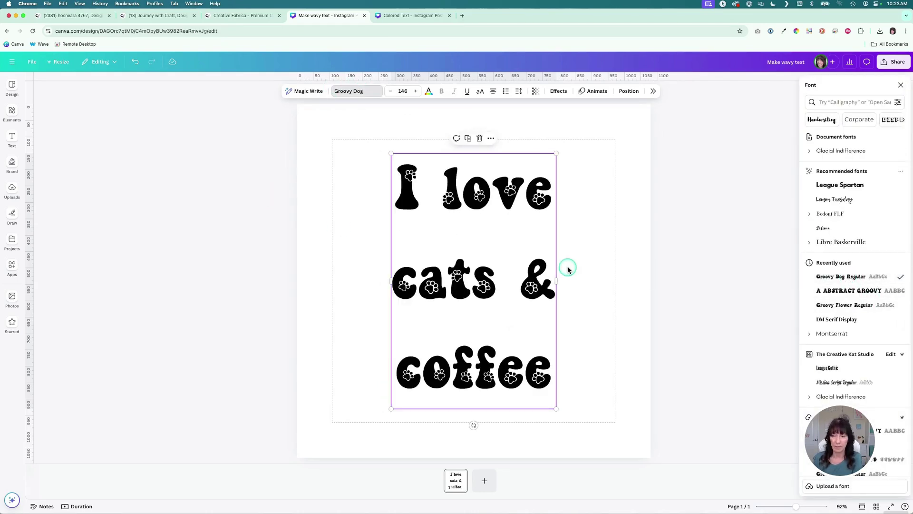
left_click(480, 92)
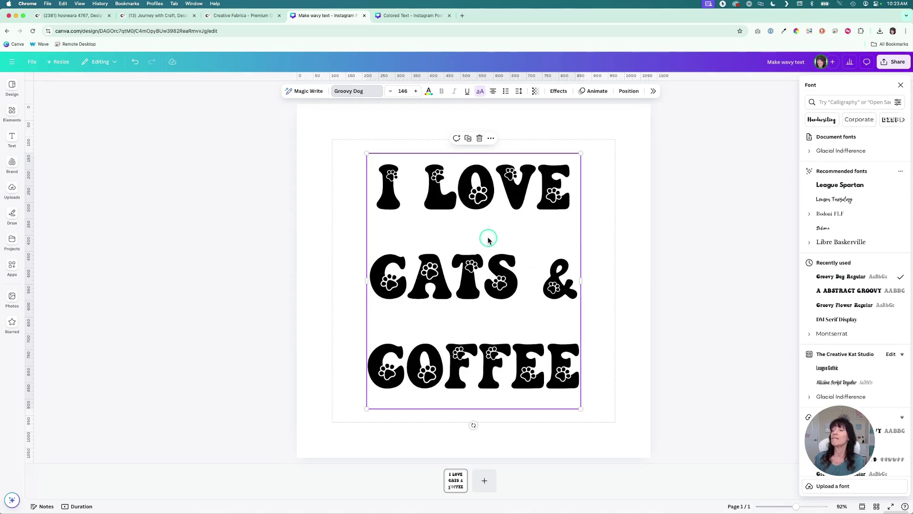
left_click(242, 16)
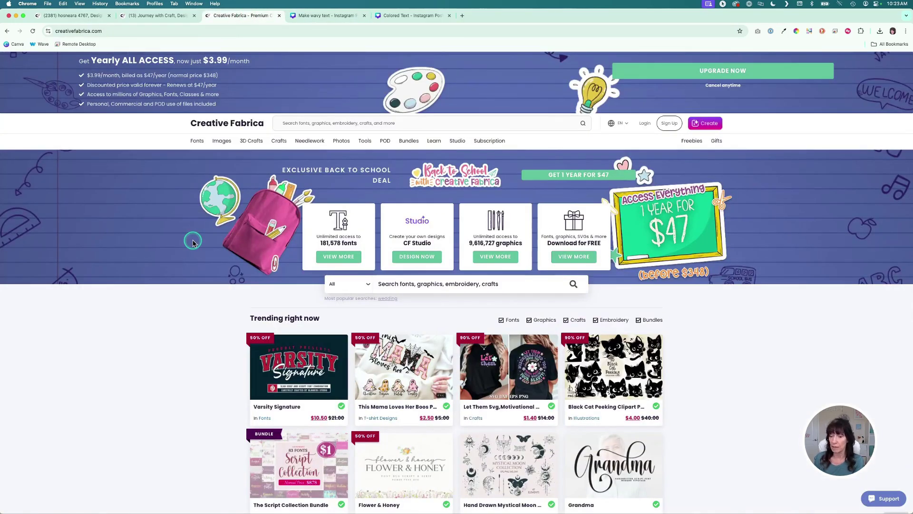
- Browse Creative Fabrica's trending products, then return to the Make wavy text design
scroll(193, 243, "down", 8)
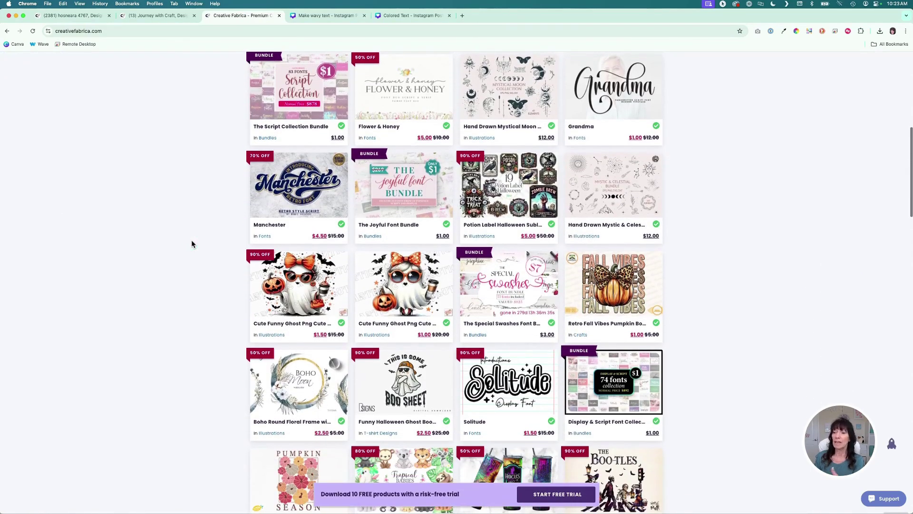
scroll(192, 244, "up", 5)
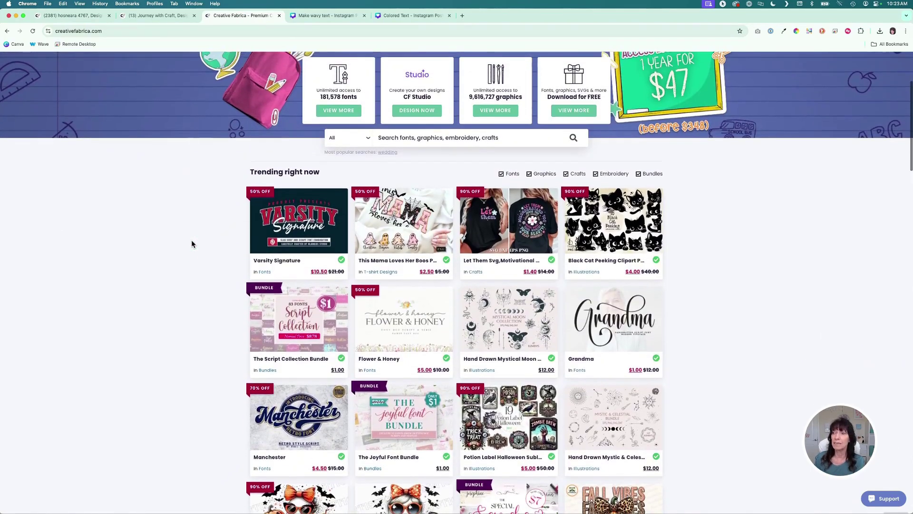
scroll(192, 243, "up", 1)
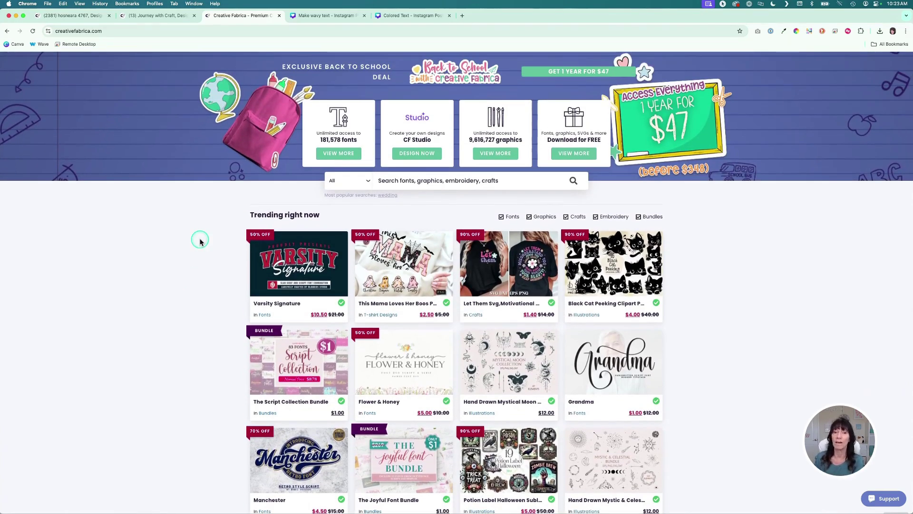
left_click(181, 204)
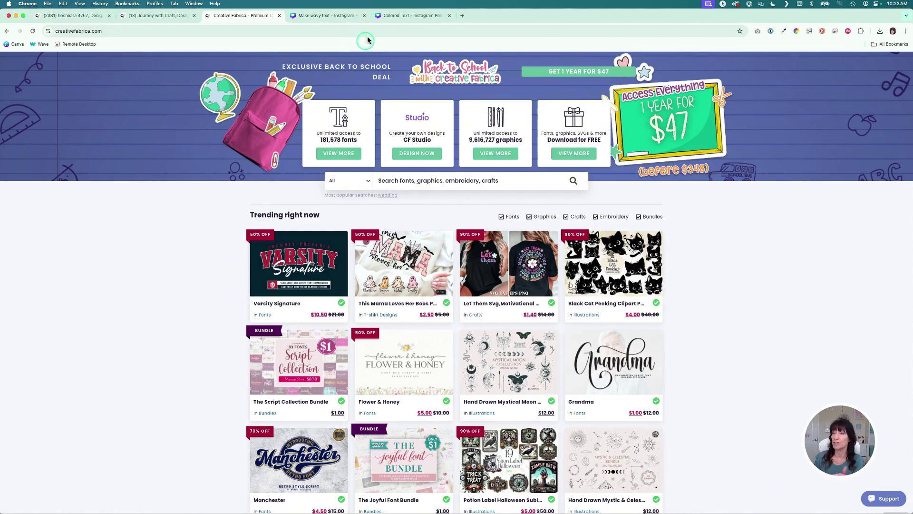
left_click(335, 17)
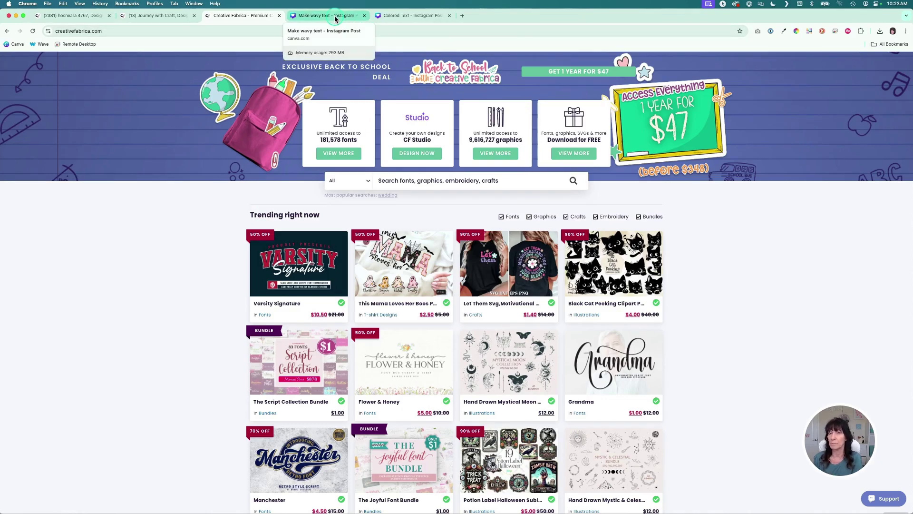
left_click(336, 17)
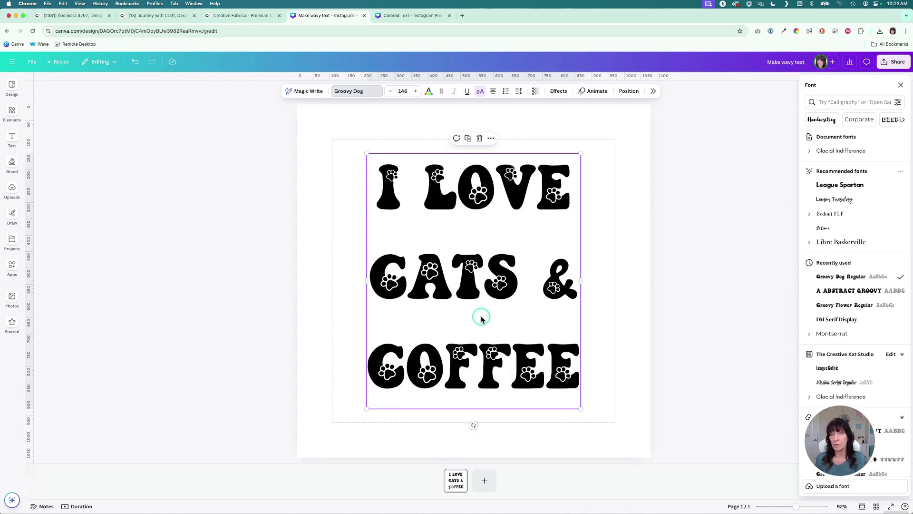
- Reduce the line spacing of the lettering to 0.8
left_click(518, 90)
left_click_drag(507, 147, 490, 146)
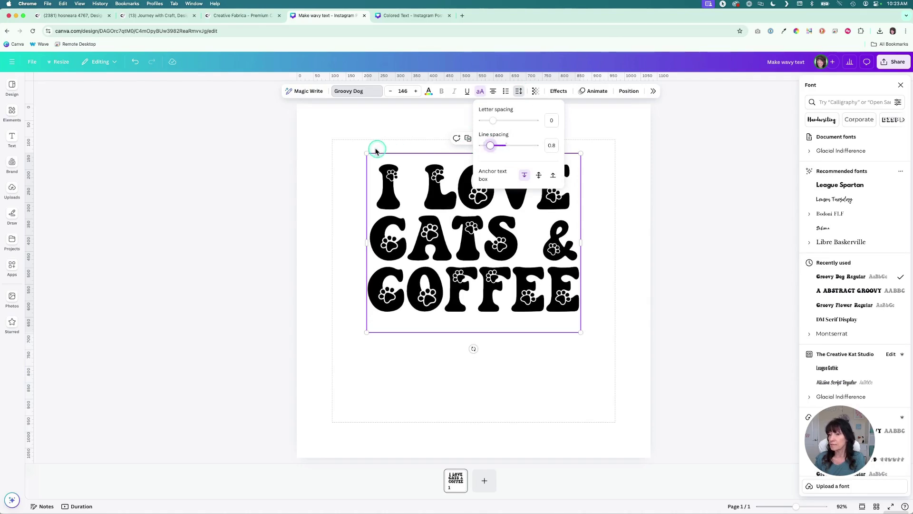
left_click(353, 147)
- Enlarge the text block to size 194 and centre it on the page
left_click(432, 200)
left_click_drag(442, 198, 408, 193)
left_click_drag(545, 328, 619, 381)
left_click_drag(499, 261, 493, 274)
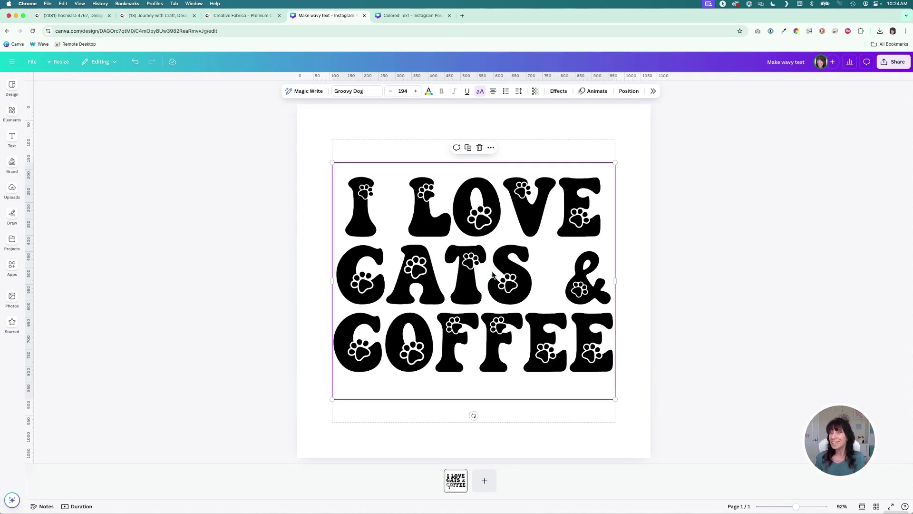
- Go to the multicoloured Colored Text design and inspect its lettering image
left_click(401, 16)
left_click(446, 302)
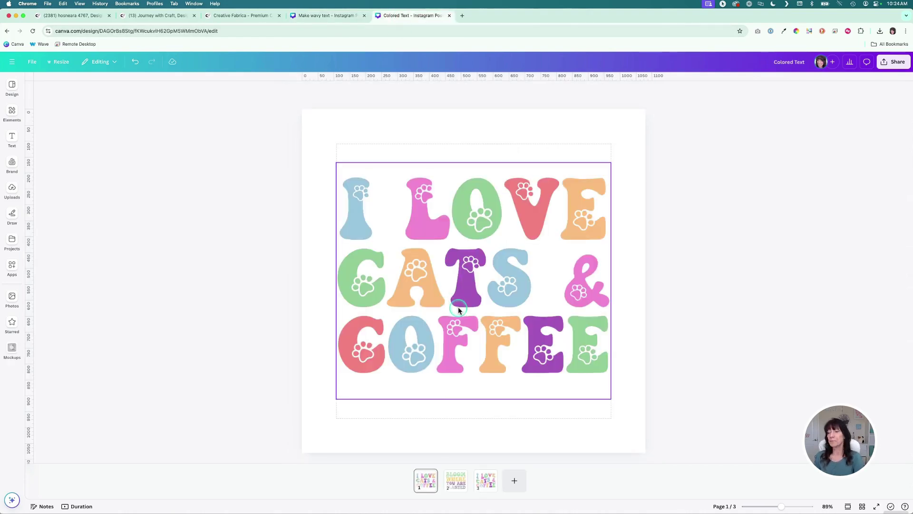
left_click(443, 323)
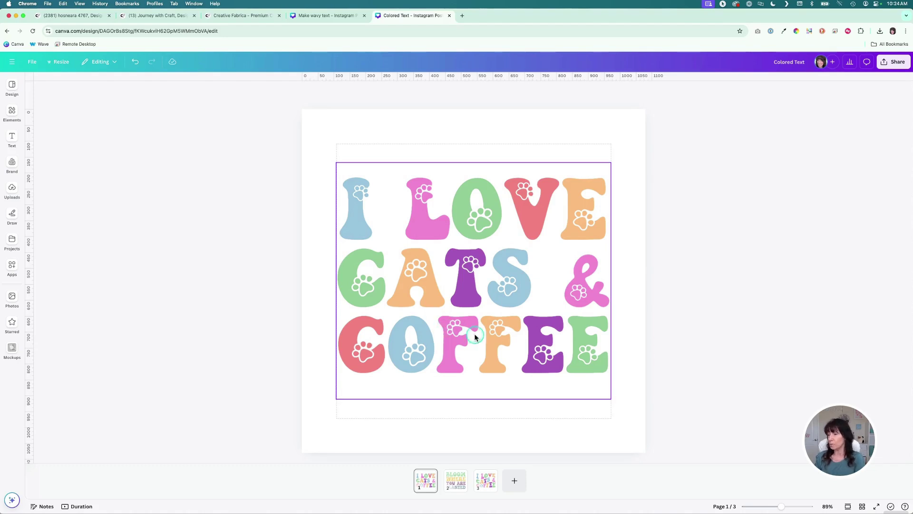
left_click(624, 300)
left_click(762, 202)
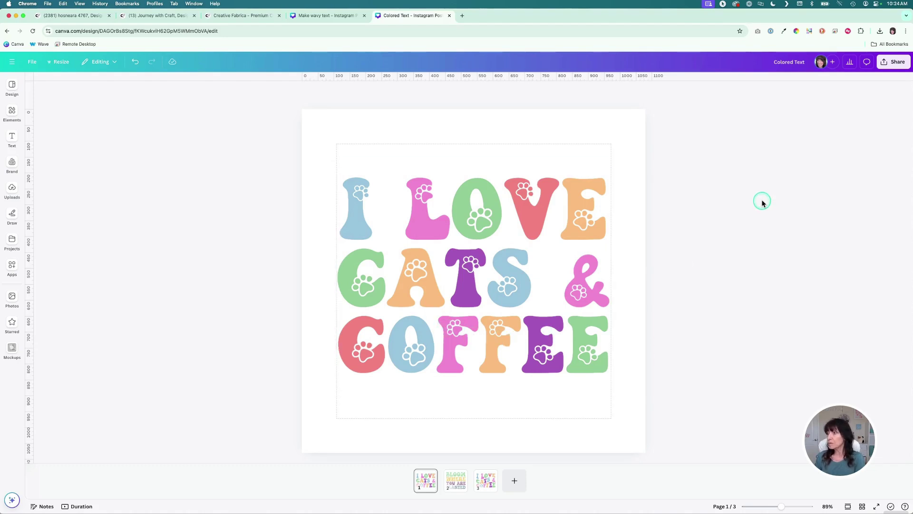
- Download the design as a transparent-background PNG at 3,375 × 3,375 px
left_click(893, 62)
left_click(814, 251)
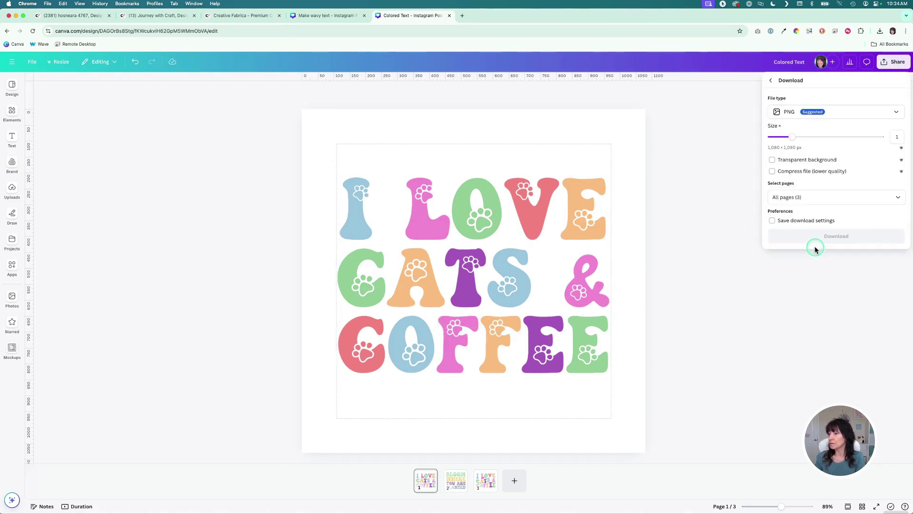
left_click_drag(788, 110, 804, 114)
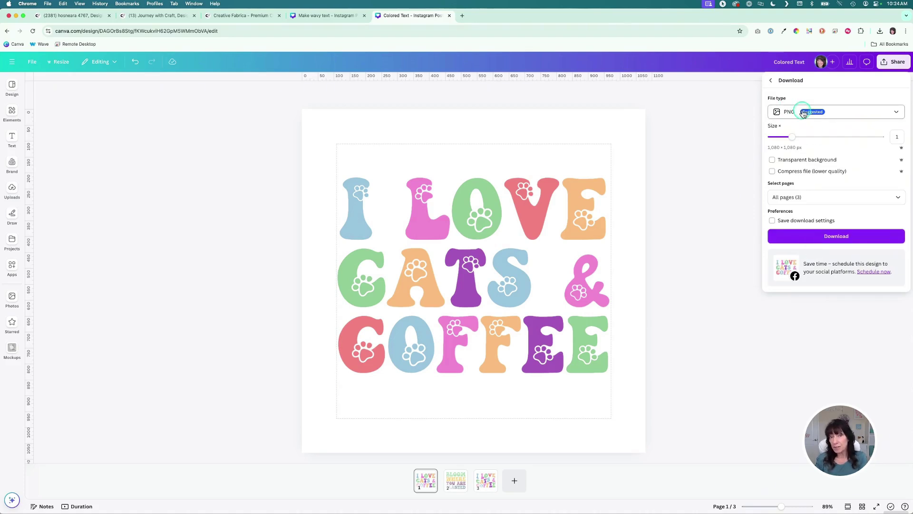
left_click(799, 162)
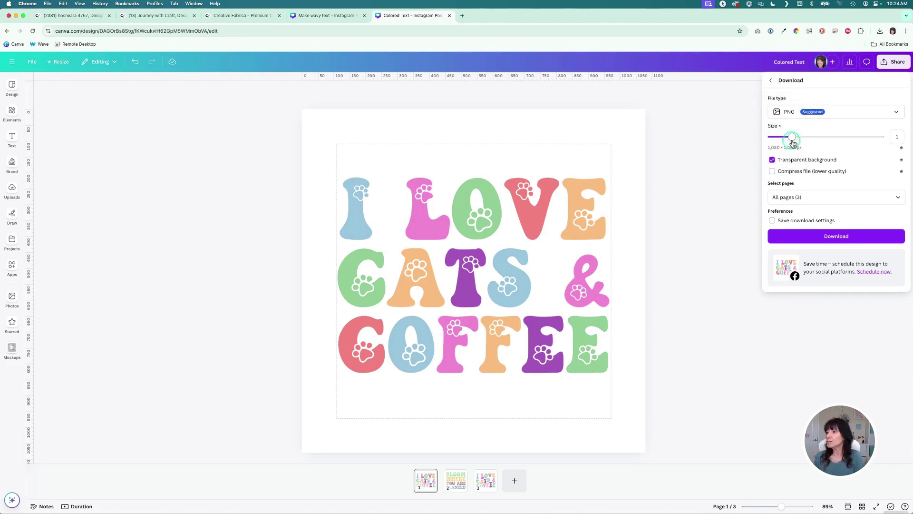
left_click_drag(793, 143, 886, 139)
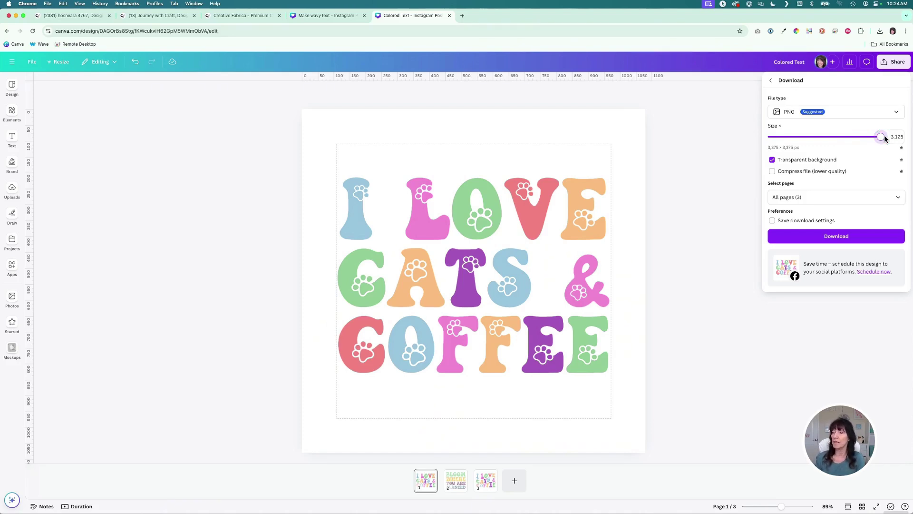
left_click(784, 143)
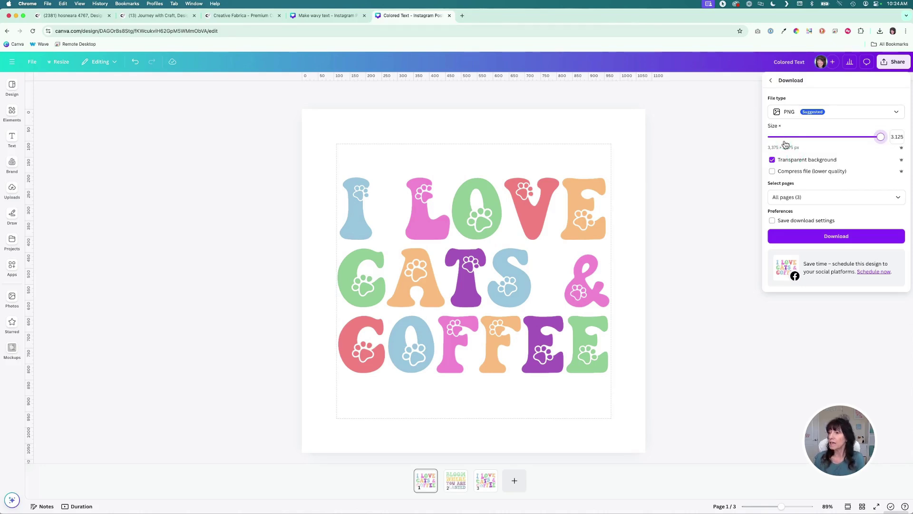
left_click(885, 137)
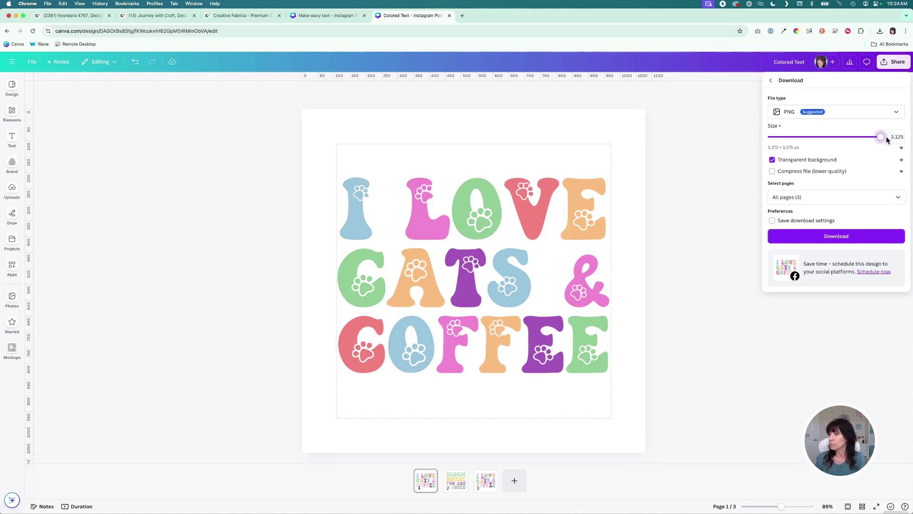
left_click(872, 237)
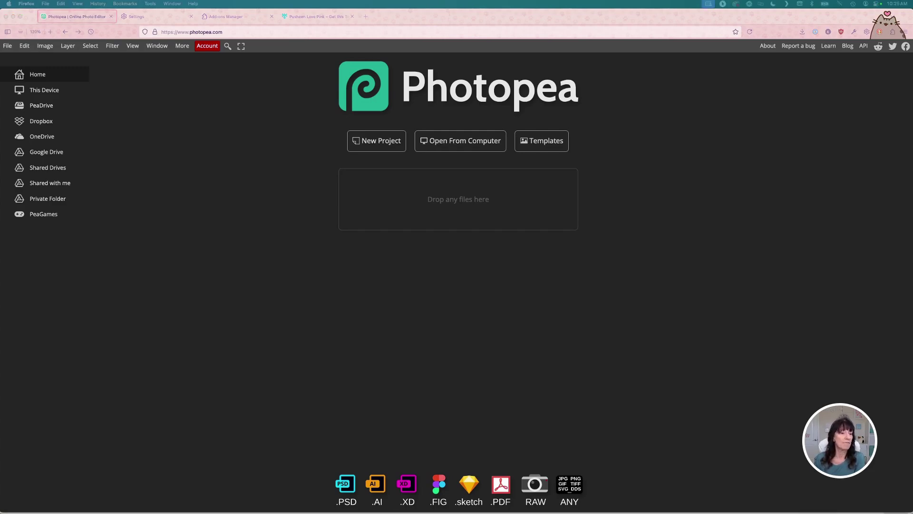
- Drop the downloaded 1.png lettering into Photopea to open it as a 3375 × 3375 document
left_click_drag(343, 255, 439, 196)
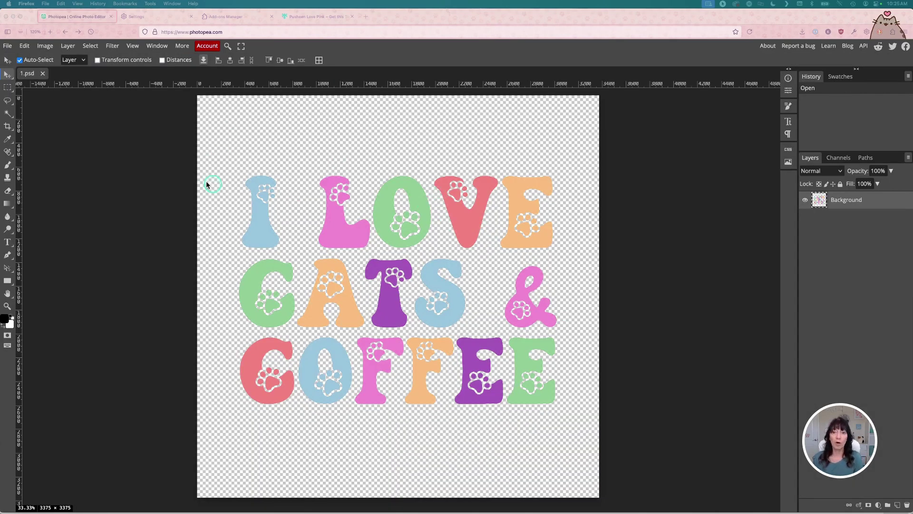
- Put a warp grid on the lettering with Edit > Transform > Warp
left_click(25, 46)
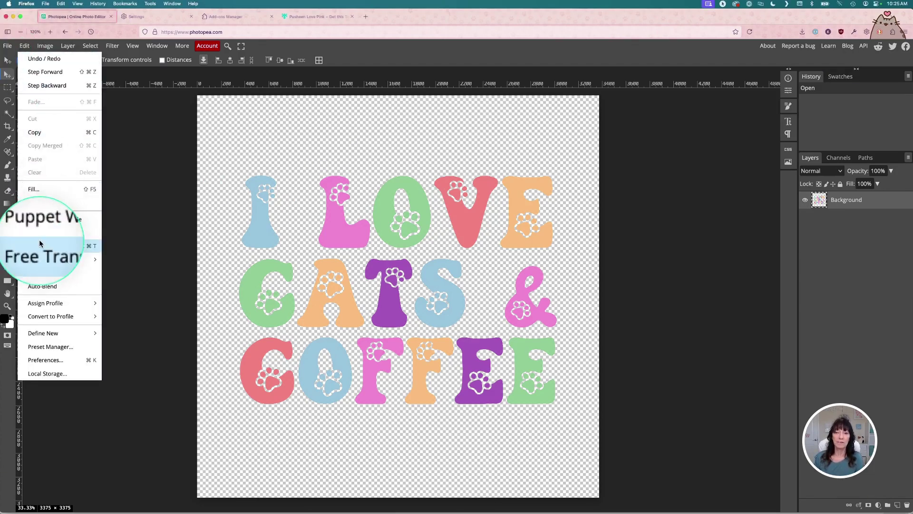
mouse_move(39, 261)
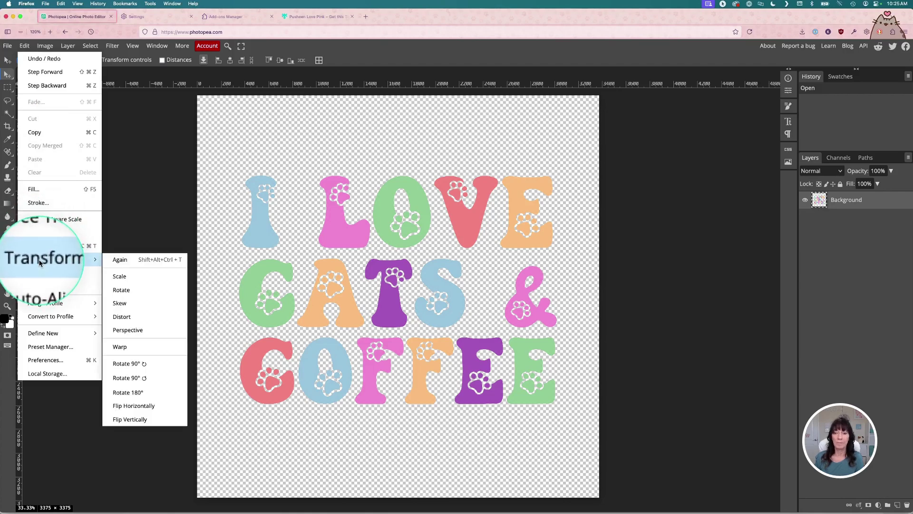
left_click(120, 351)
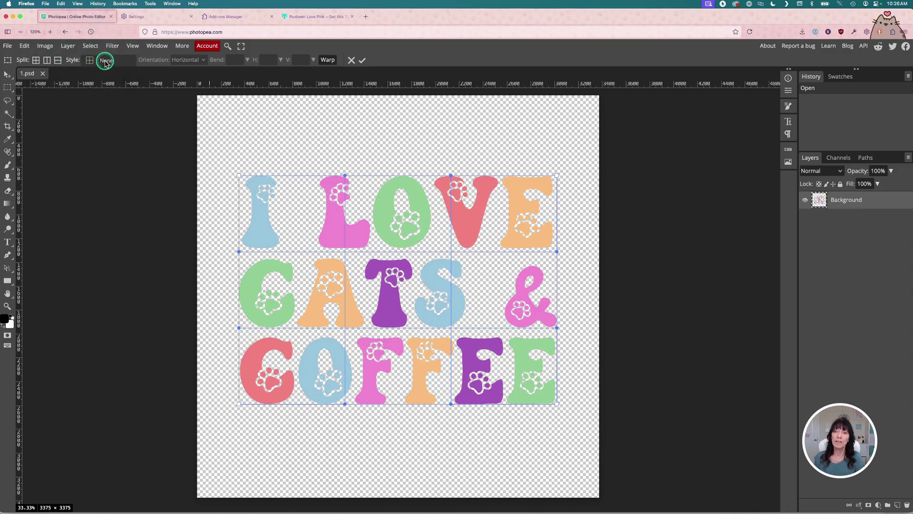
- Try the Arc and Flag warp styles, then settle on a horizontal Wave at 50% bend
left_click(106, 61)
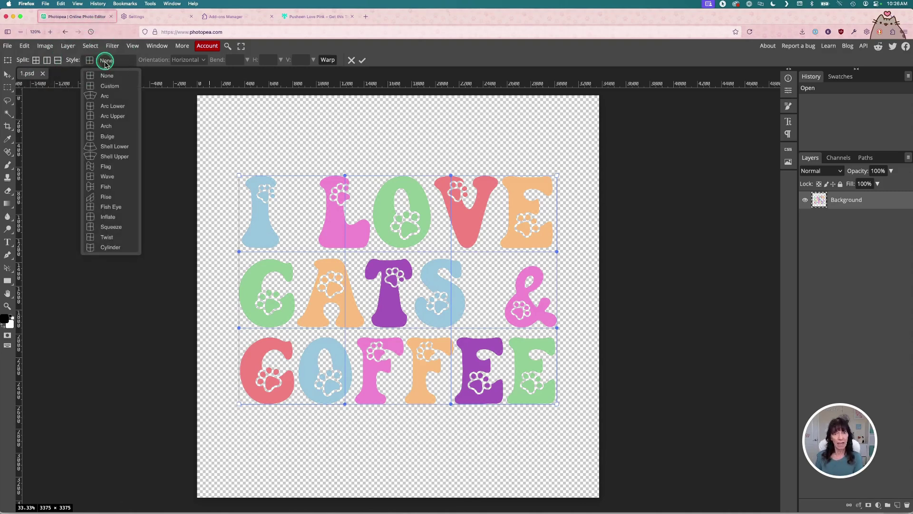
left_click(102, 97)
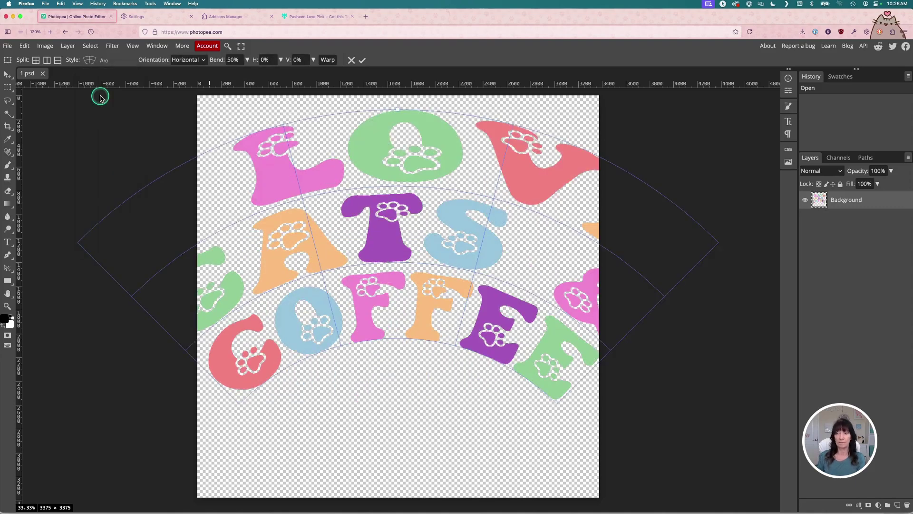
left_click(103, 64)
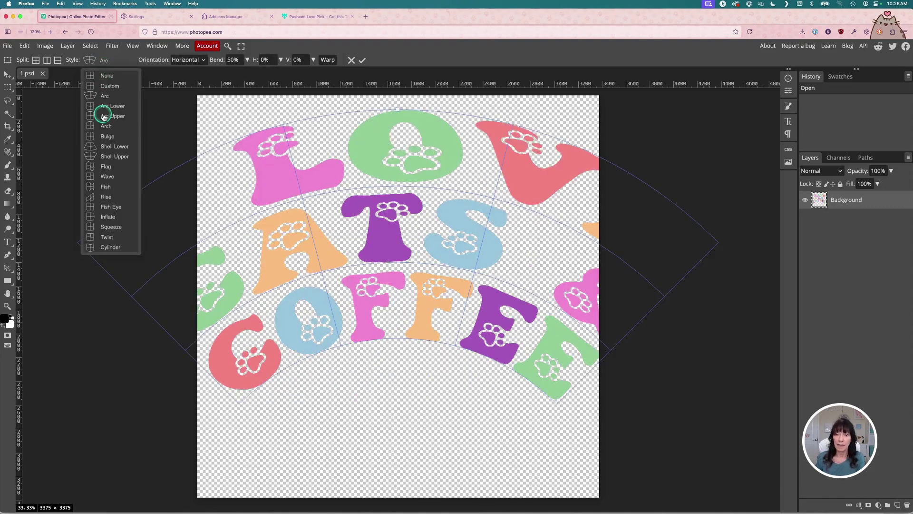
left_click(106, 166)
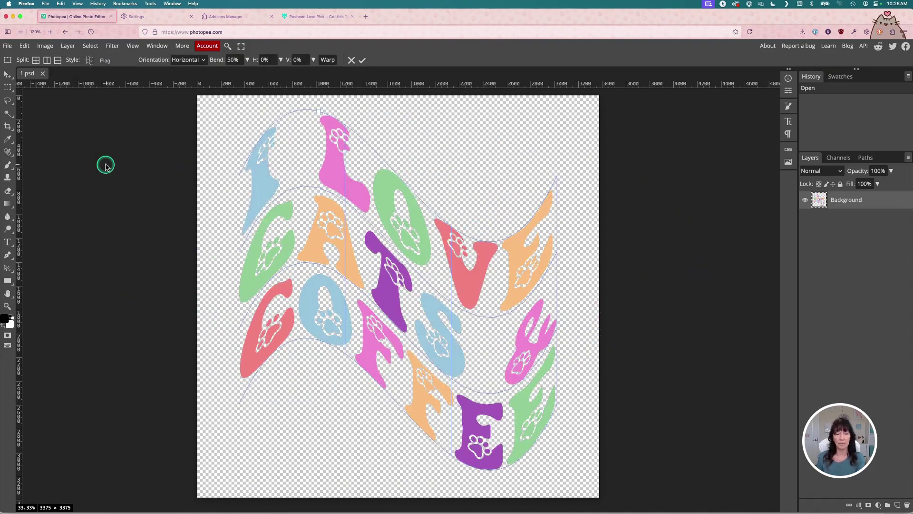
left_click(105, 60)
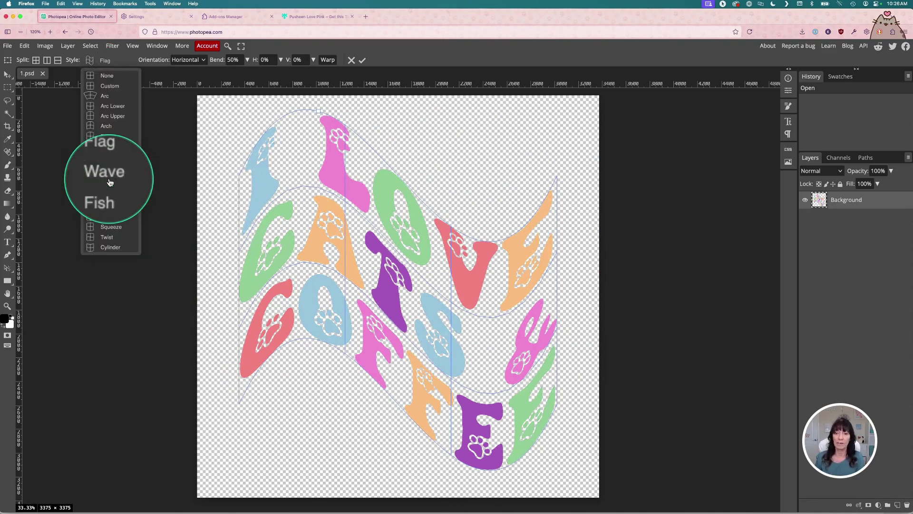
left_click(107, 177)
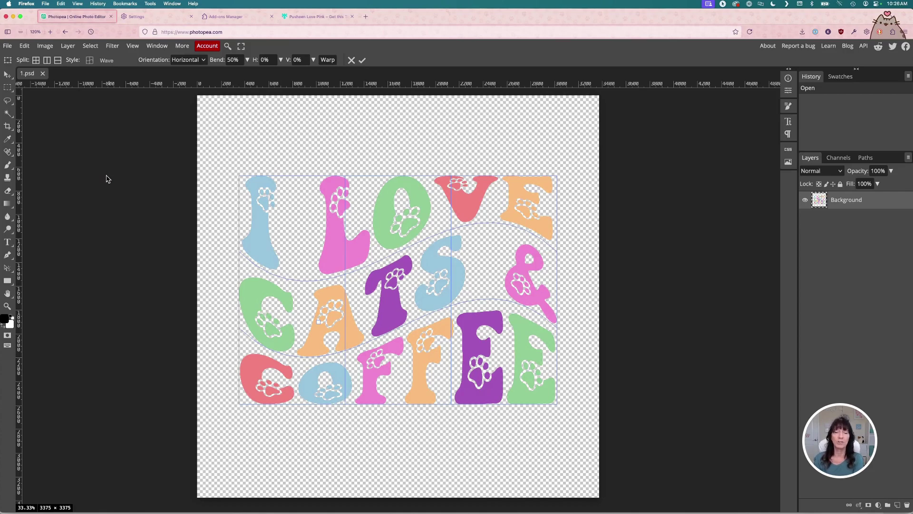
left_click(107, 177)
left_click(275, 396)
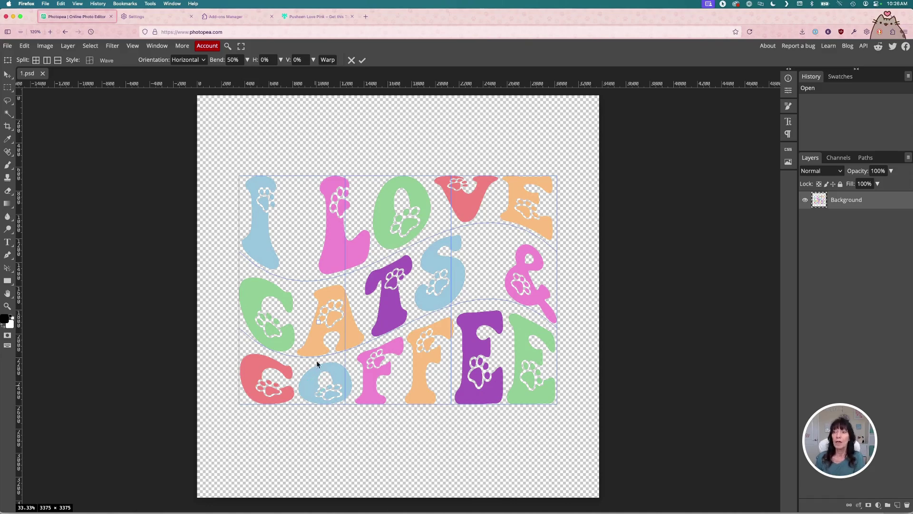
- Lower the Wave warp's bend from 50% to 35% for a gentler wave
left_click(272, 90)
left_click(362, 299)
left_click(374, 287)
left_click(230, 67)
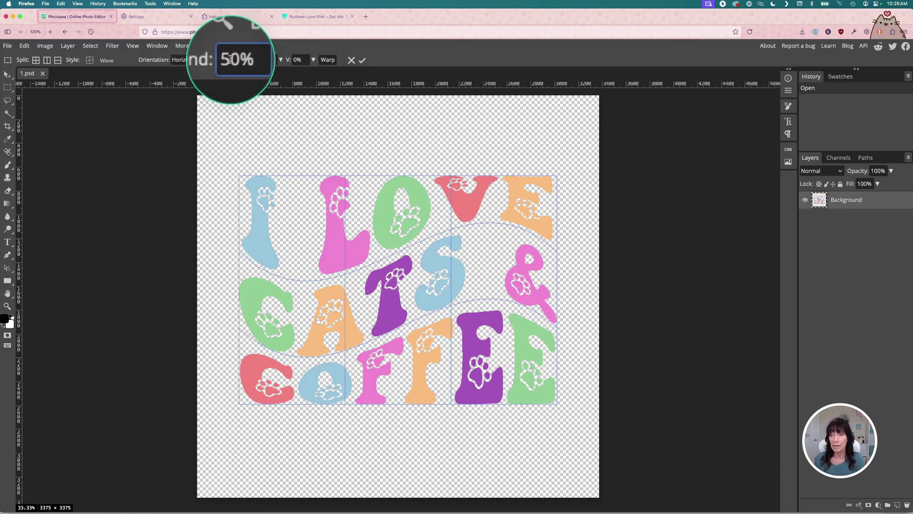
left_click(231, 60)
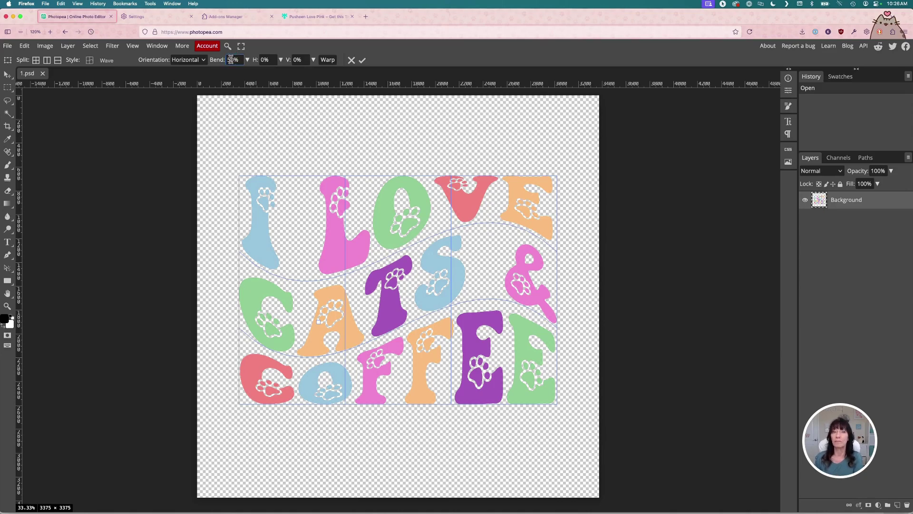
left_click(231, 59)
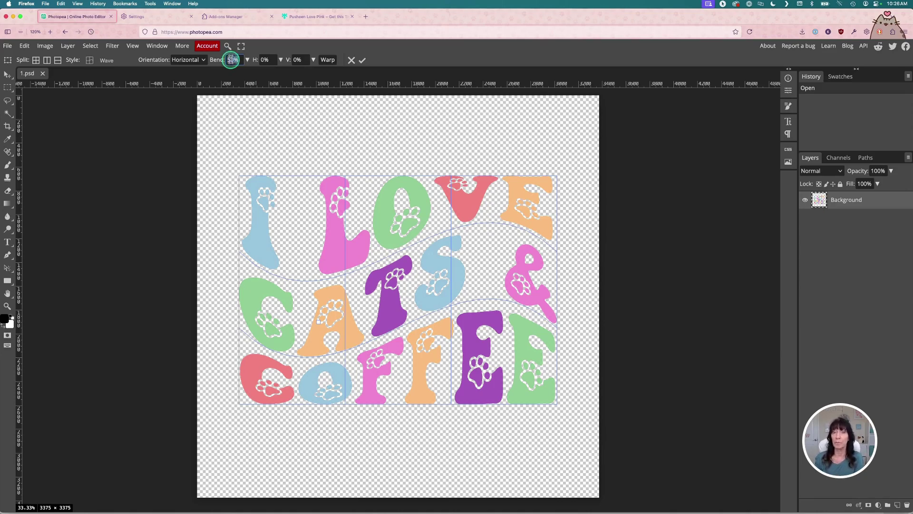
type("3")
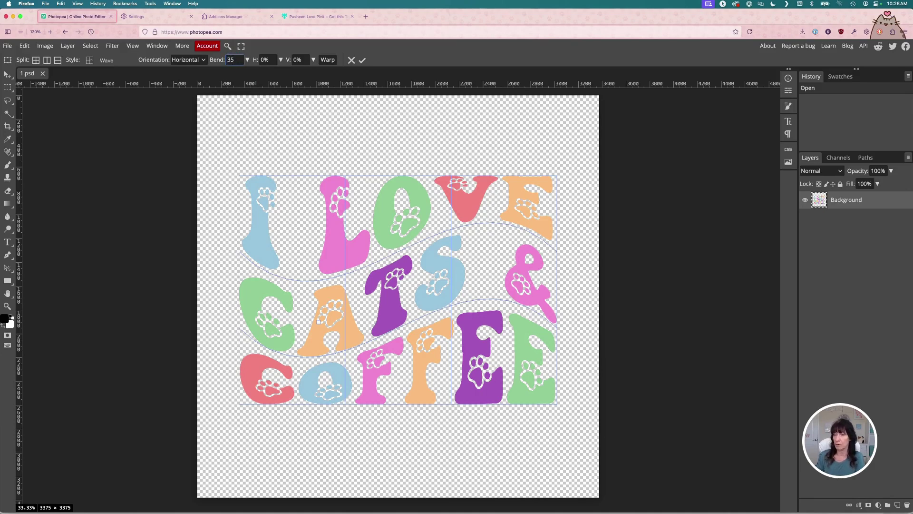
type("5")
key("Return")
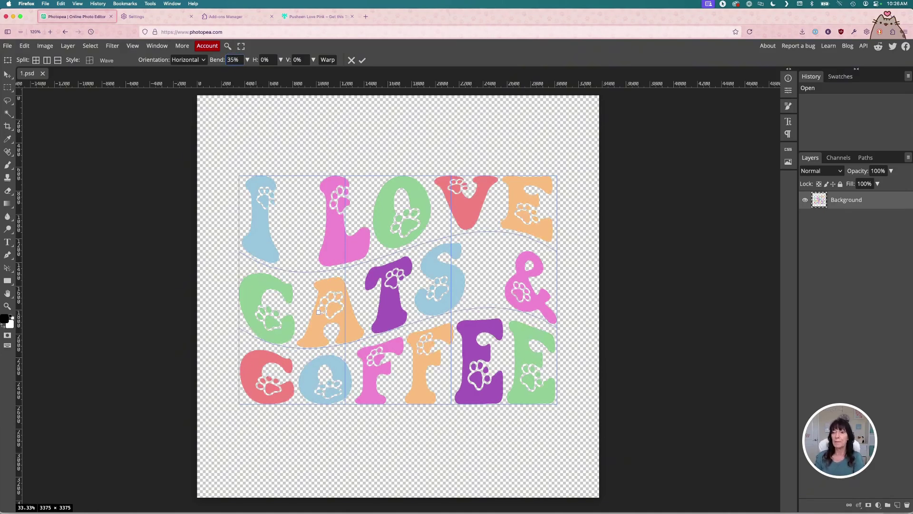
left_click(299, 165)
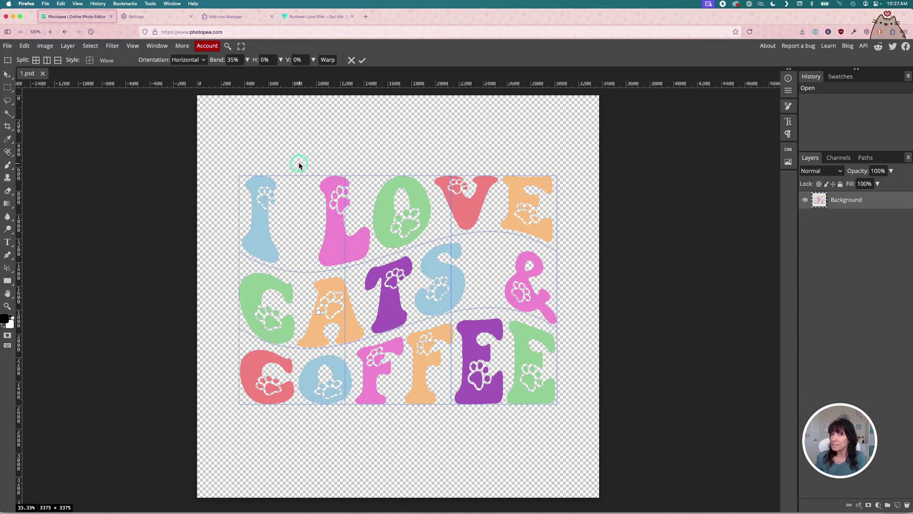
- Export the wavy lettering as a 3375 × 3375 PNG at 300 DPI, then minimize Firefox
left_click(8, 46)
left_click(21, 173)
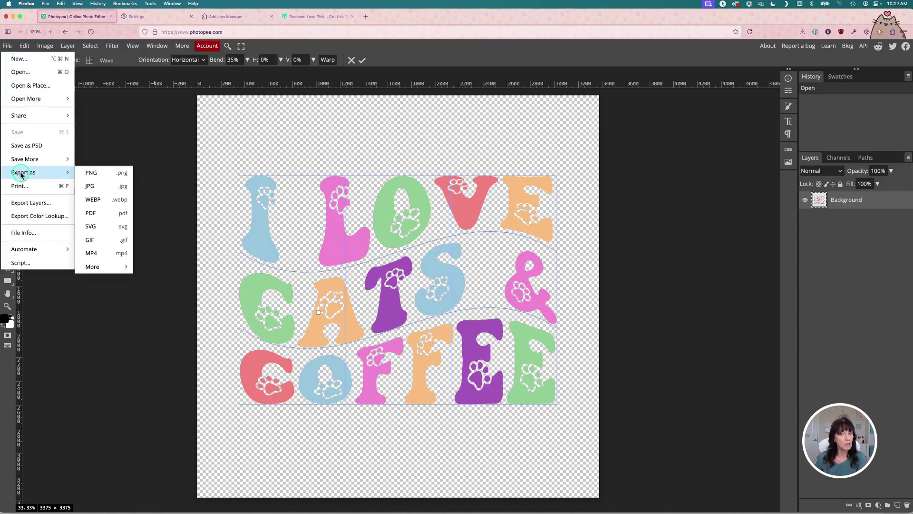
left_click(104, 174)
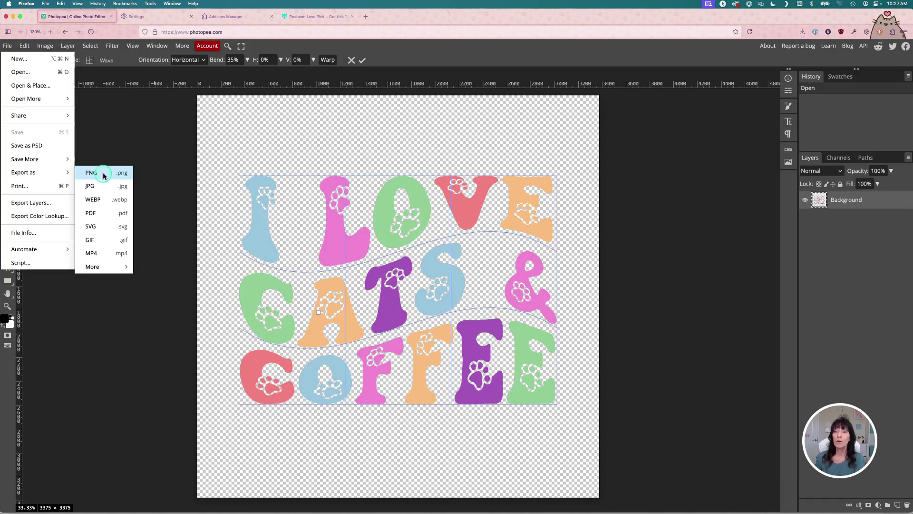
left_click(103, 173)
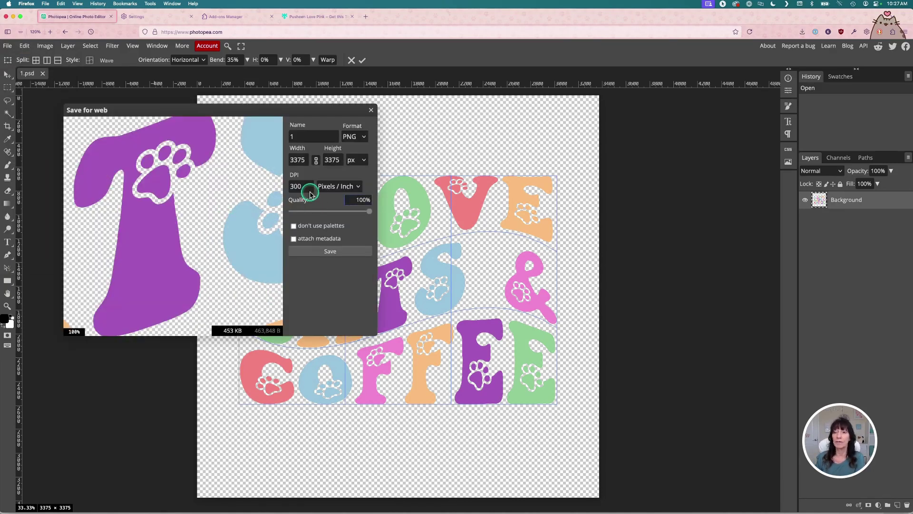
left_click(292, 187)
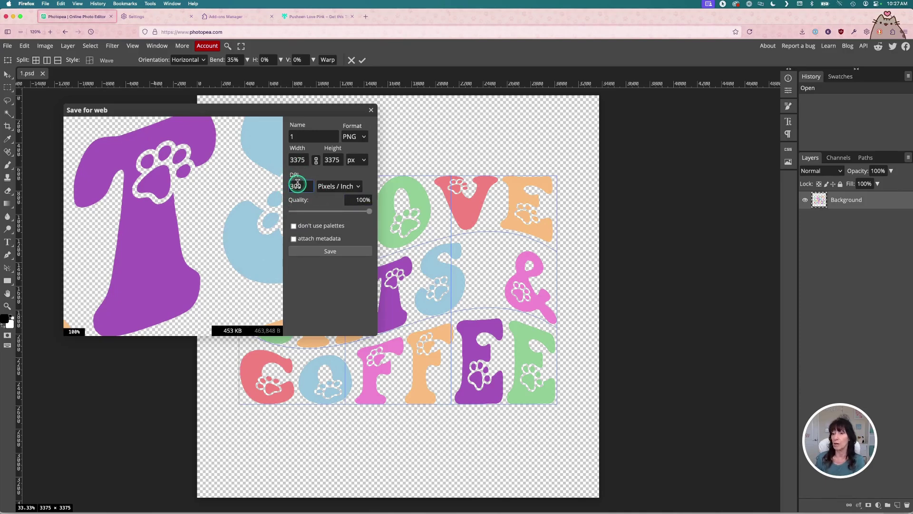
left_click(309, 251)
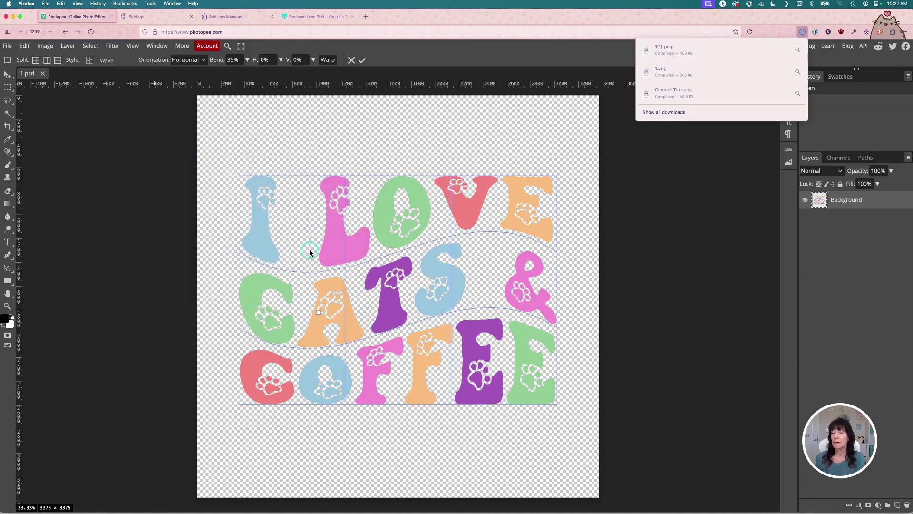
left_click(13, 16)
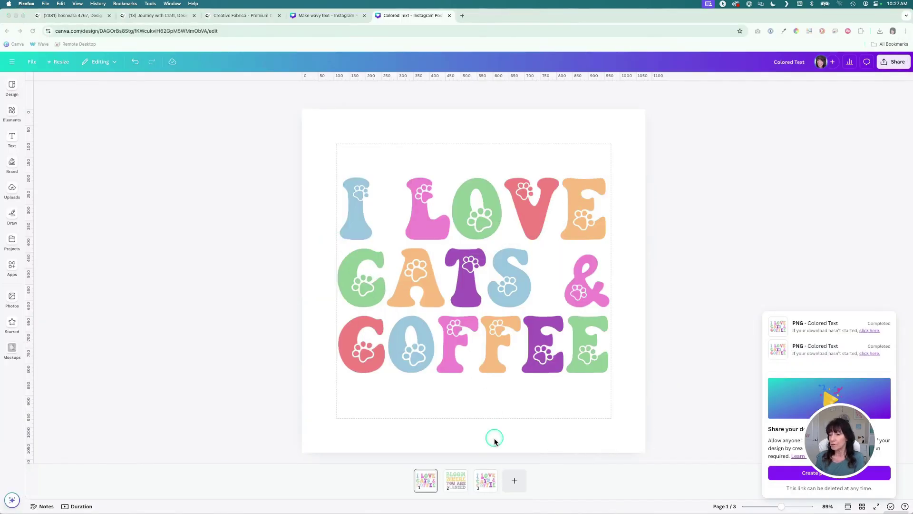
- Add a fourth page to the Canva design and drop the wavy lettering PNG onto it
left_click(516, 482)
left_click(516, 483)
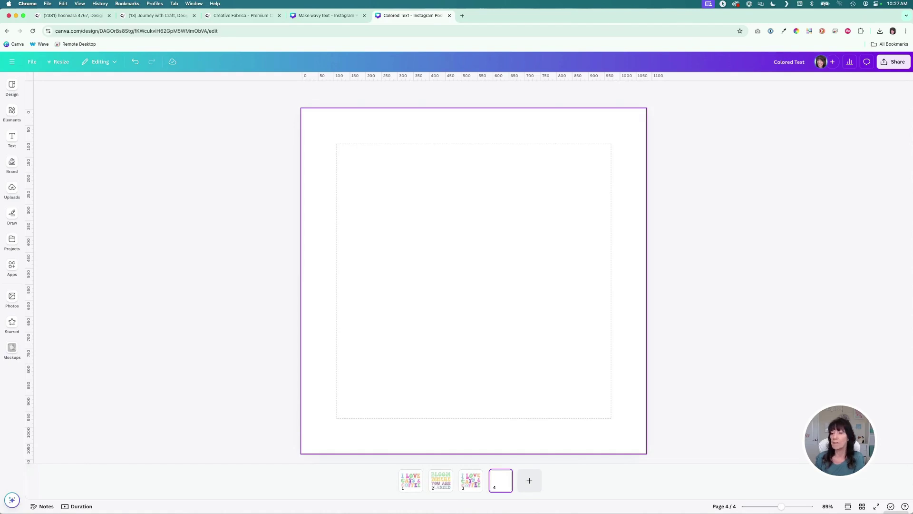
left_click_drag(68, 317, 480, 256)
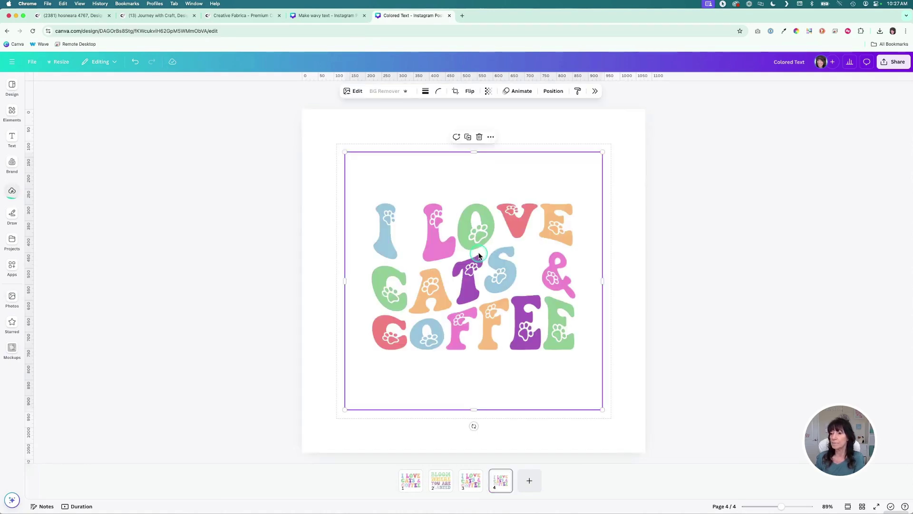
- Enlarge the image to 1,080 × 1,080 and crop its top, bottom, left and right edges close to the lettering
left_click_drag(601, 408, 642, 453)
left_click_drag(472, 106, 473, 164)
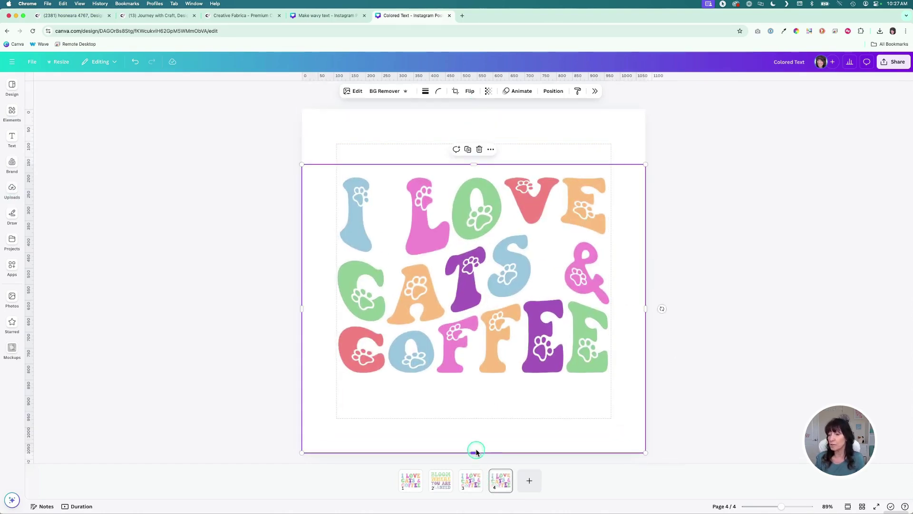
left_click_drag(473, 450, 473, 396)
left_click_drag(303, 280, 330, 281)
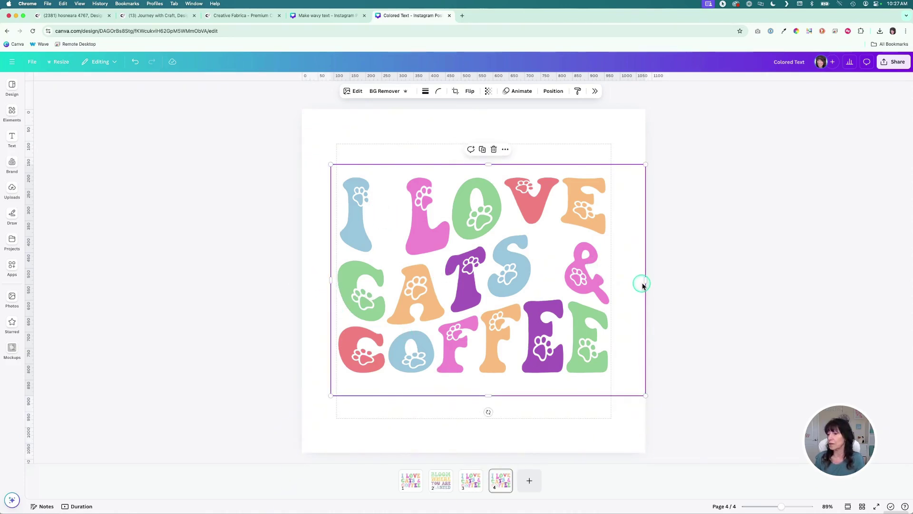
left_click_drag(646, 280, 621, 280)
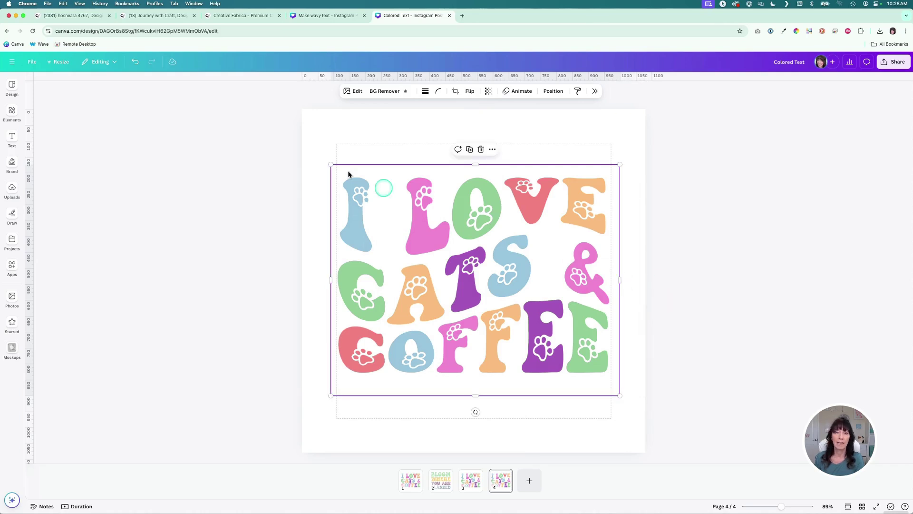
- Search Canva's elements for 'cat face' and show only graphic results
left_click(12, 113)
left_click(59, 87)
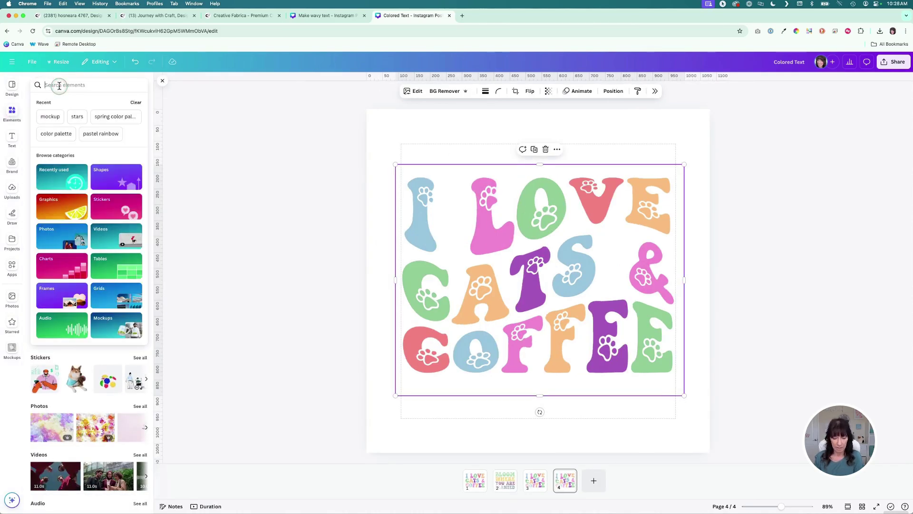
type("cat fa")
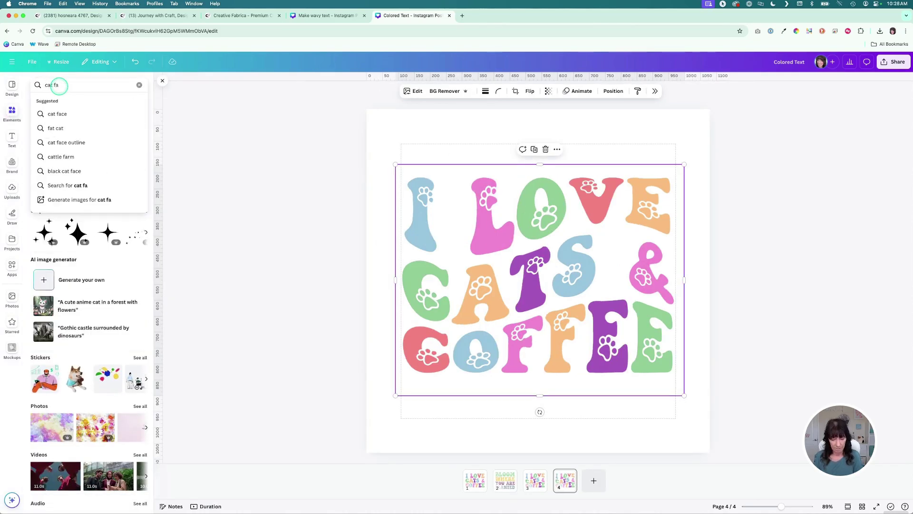
type("ce")
key("Return")
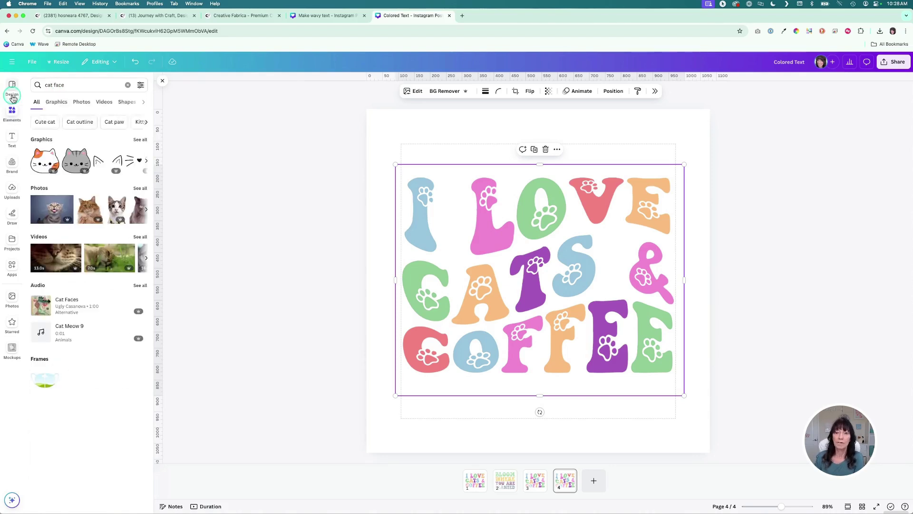
left_click(56, 102)
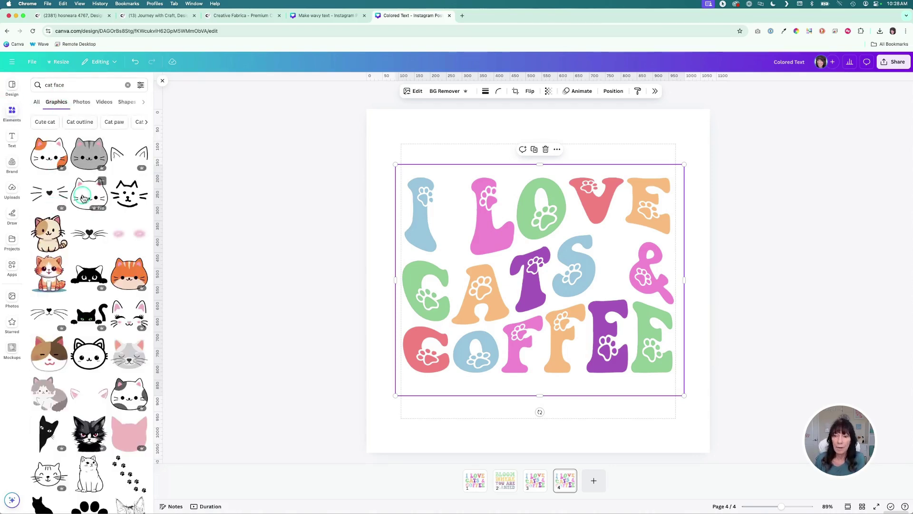
- Add the white pink-eared cat face and shrink it small beside the lettering's I
left_click(89, 193)
left_click(529, 311)
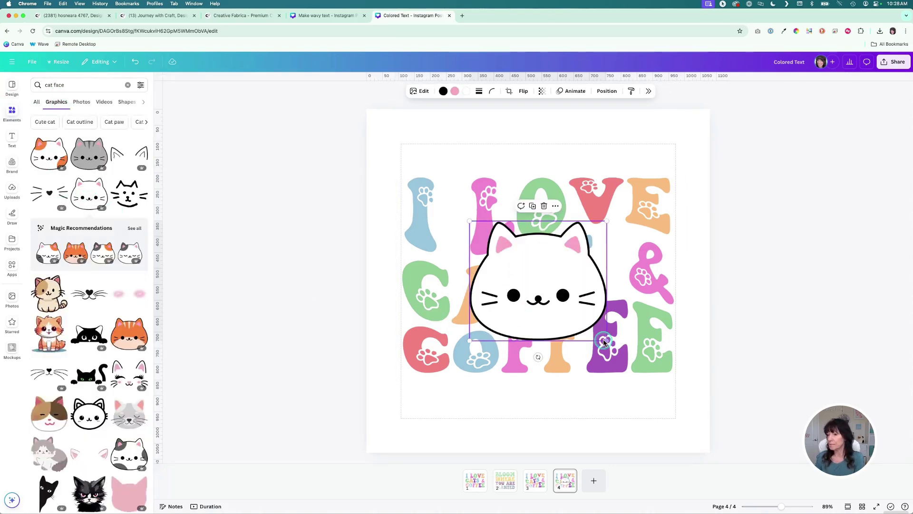
left_click_drag(607, 340, 452, 221)
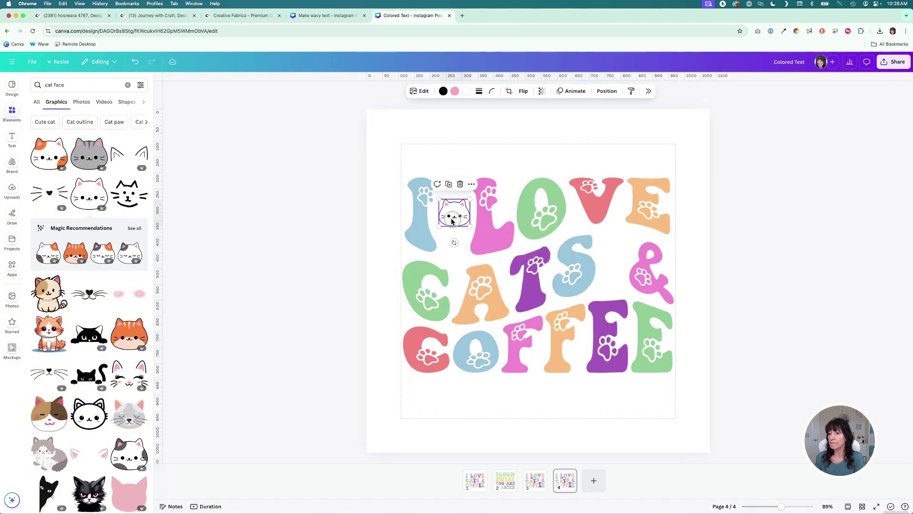
left_click(383, 222)
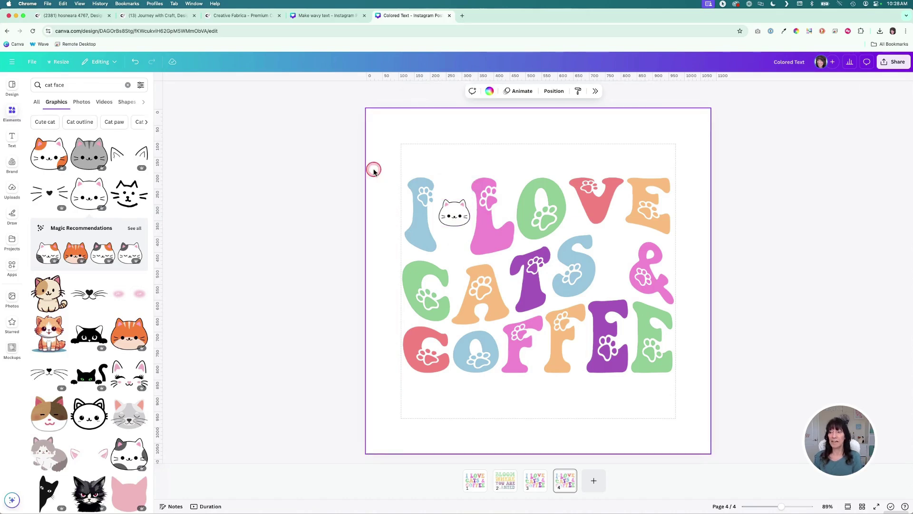
- Delete the small cat face graphic and leave nothing selected
left_click_drag(373, 170, 663, 351)
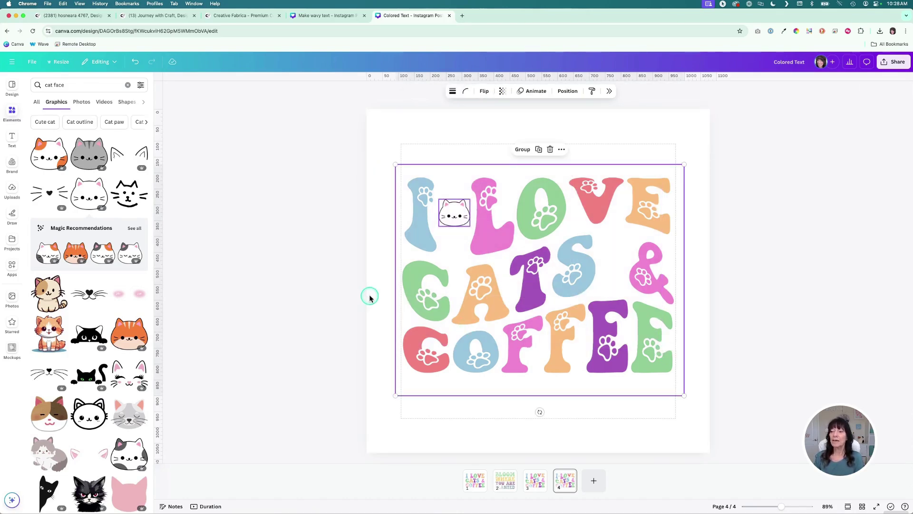
left_click(370, 295)
left_click(453, 218)
key("Delete")
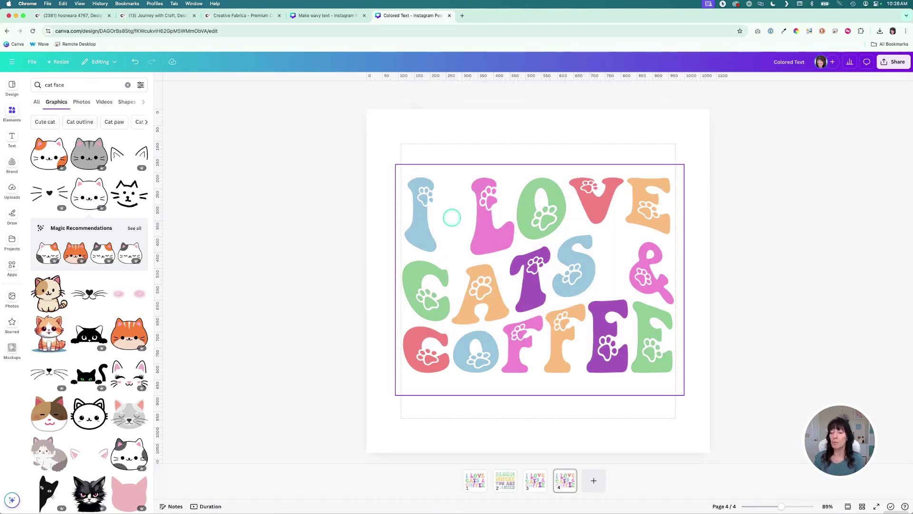
left_click(335, 232)
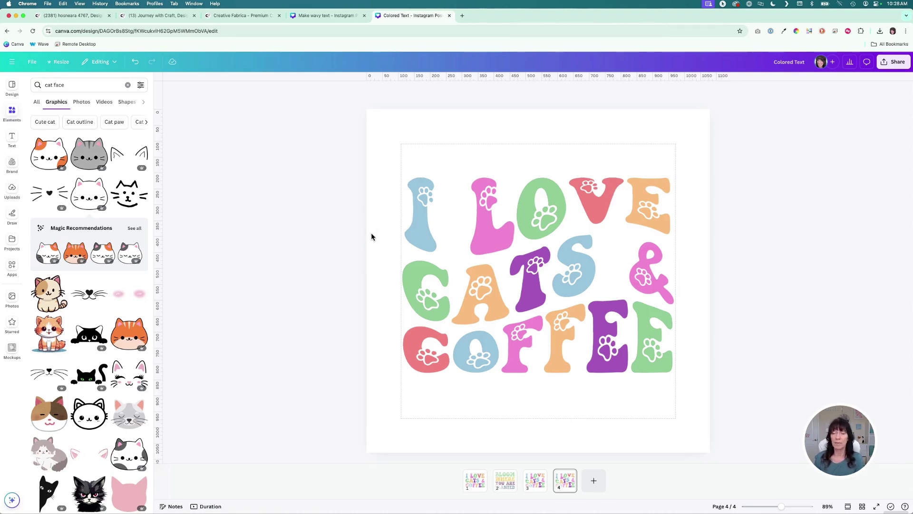
- Open the Mockups app from Canva's Apps list
left_click(26, 257)
left_click(14, 262)
left_click(41, 121)
left_click(42, 121)
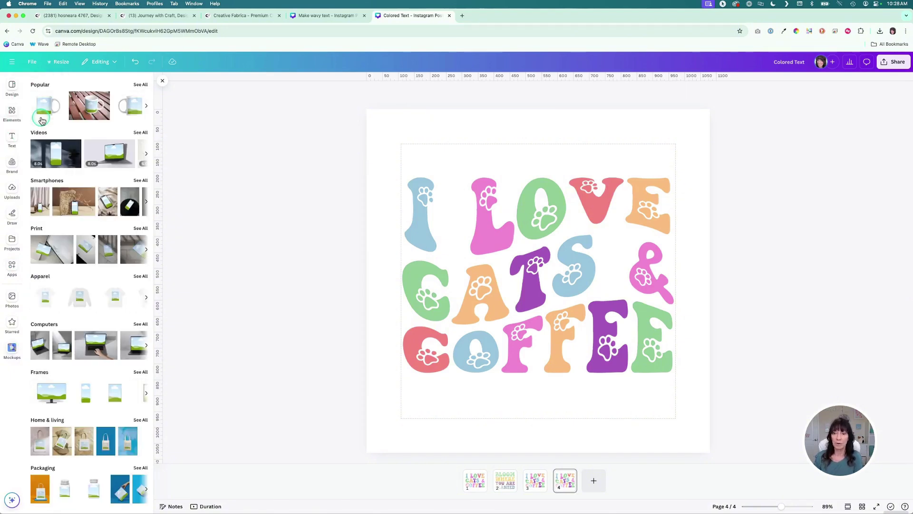
- Try the lettering on a popular mug mockup, then undo it and delete the leftover mug
left_click(45, 108)
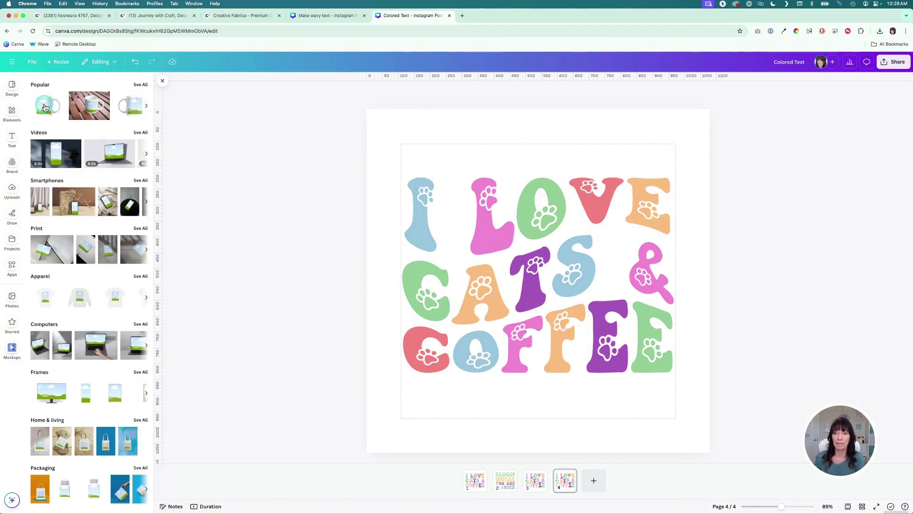
left_click(43, 108)
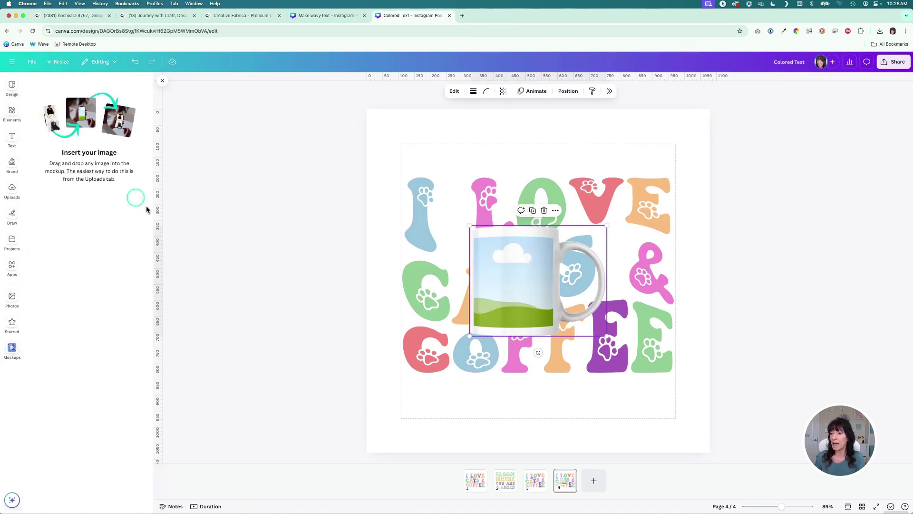
left_click(497, 322)
left_click(486, 189)
left_click_drag(487, 189, 510, 261)
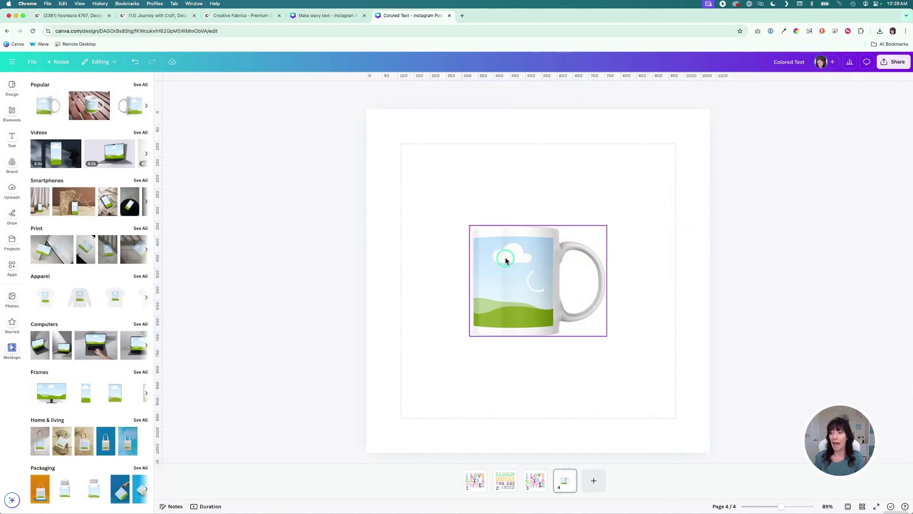
left_click(602, 336)
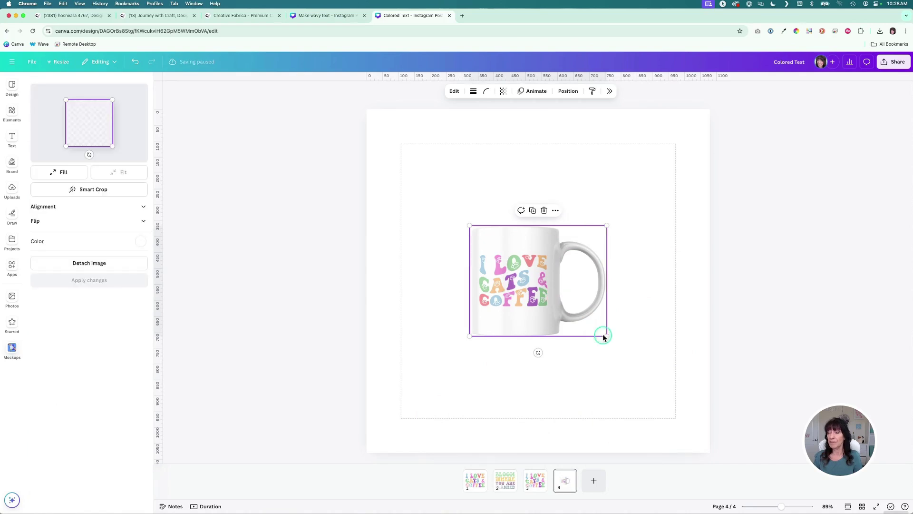
left_click_drag(605, 336, 690, 385)
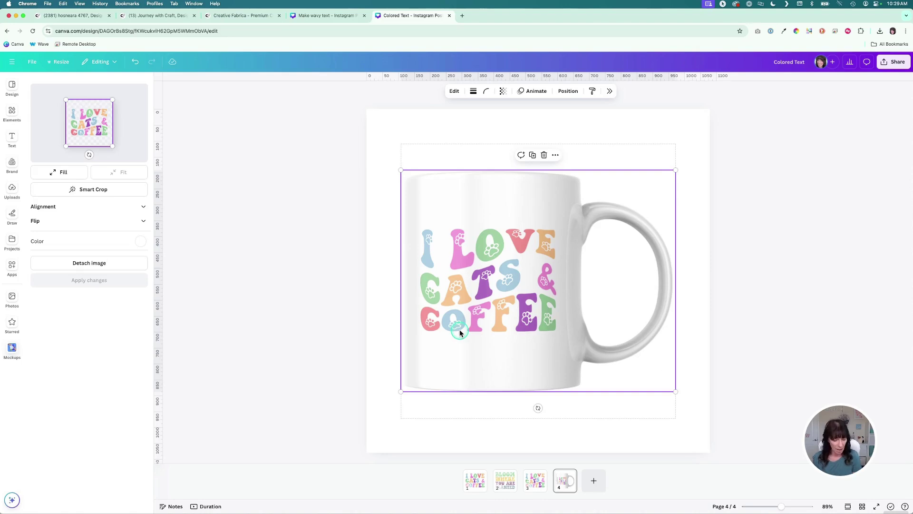
key("super+z")
key("super+z")
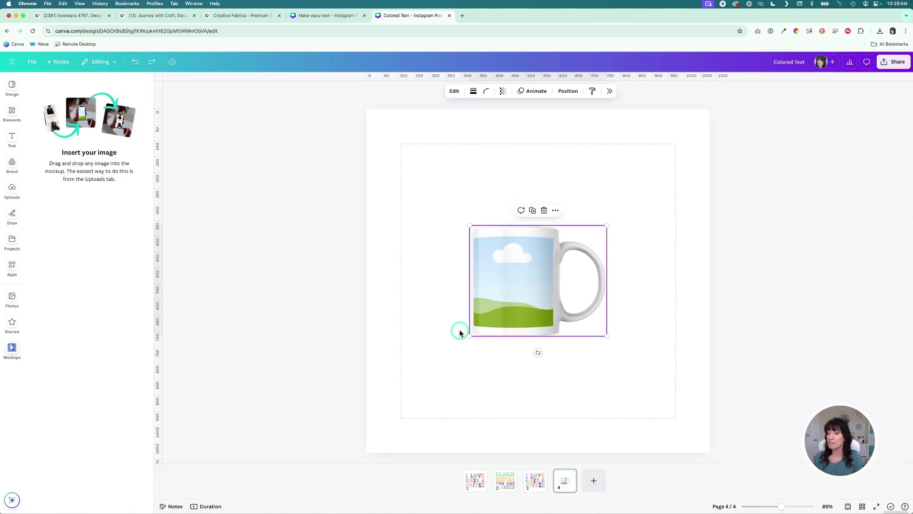
key("Delete")
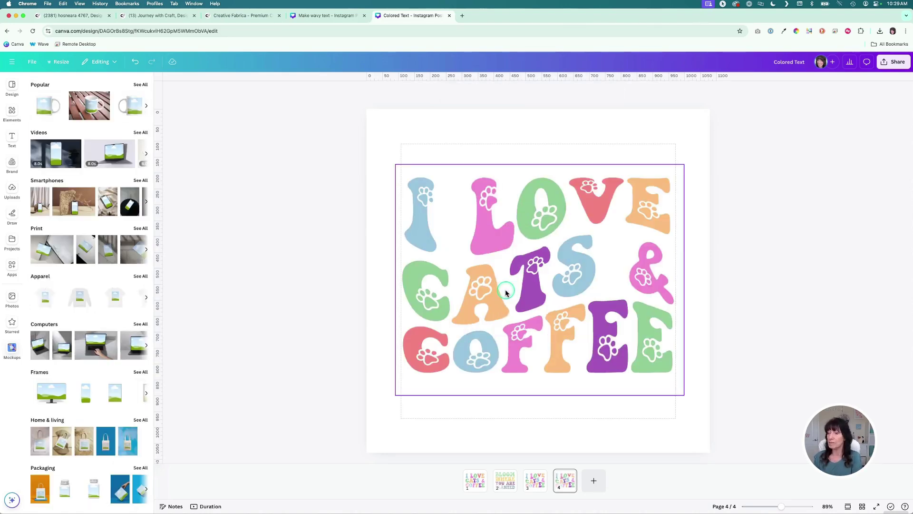
- Add the Apparel T-shirt photo mockup, place the lettering on it and enlarge it to cover the page
left_click(141, 277)
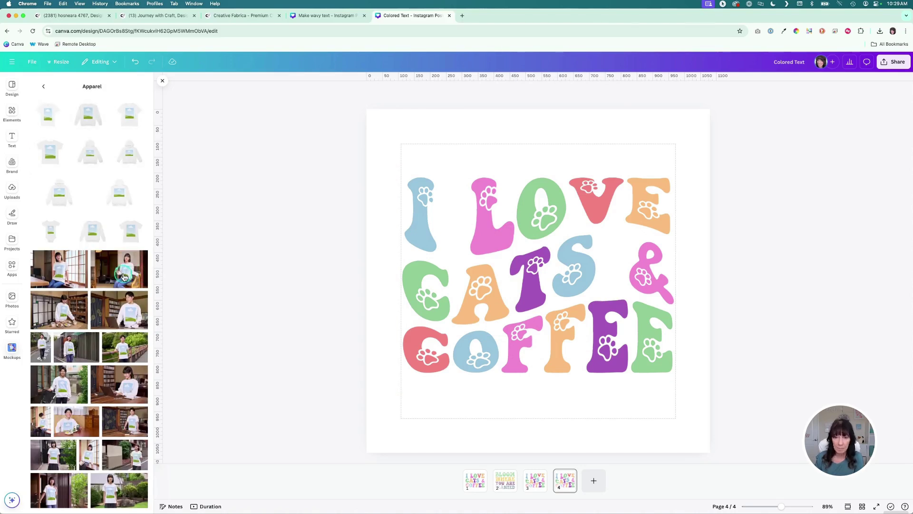
scroll(67, 239, "down", 2)
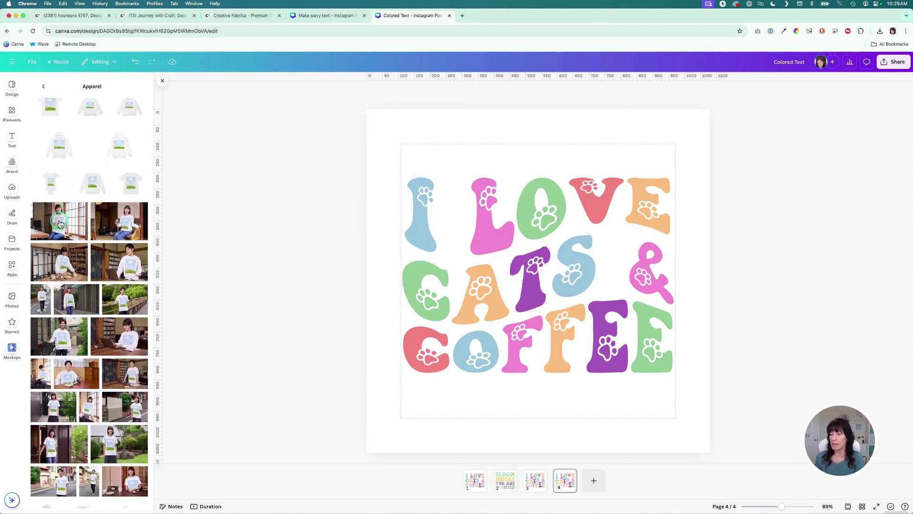
left_click(59, 222)
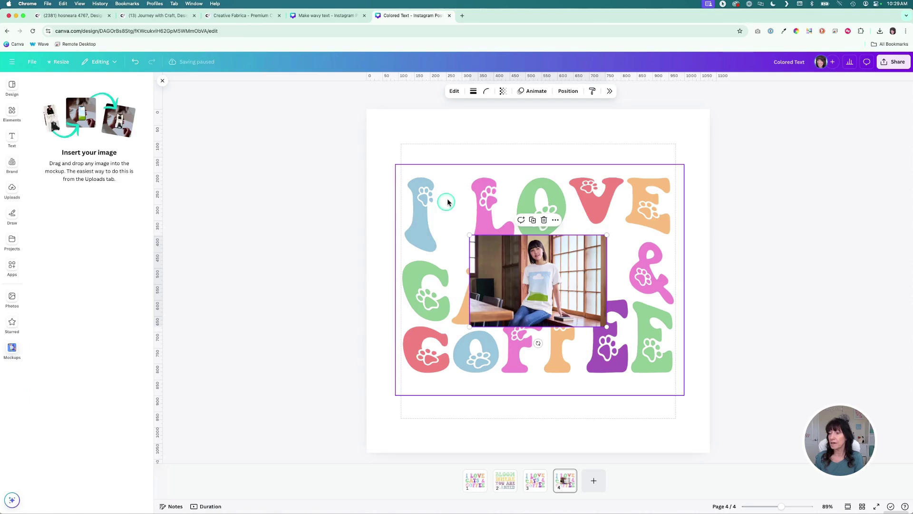
left_click(491, 196)
left_click_drag(490, 196, 541, 293)
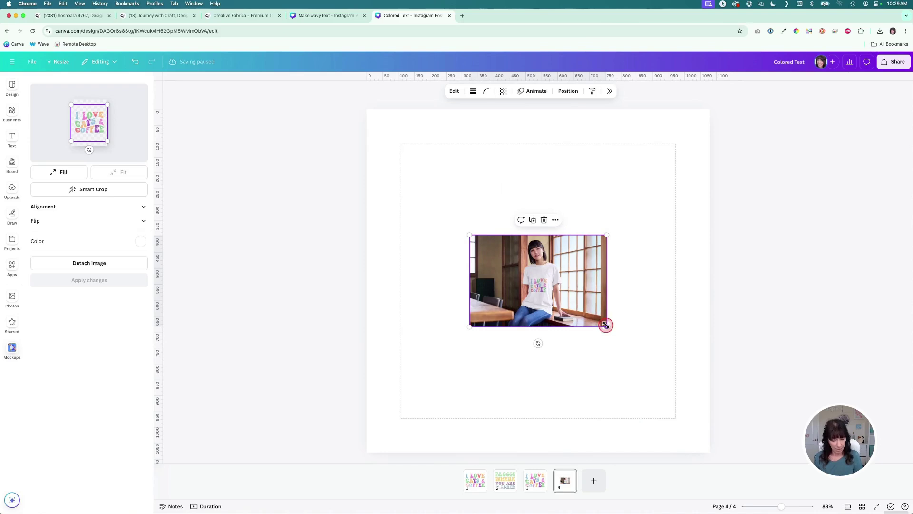
left_click_drag(606, 325, 781, 510)
- Deselect the mockup and switch to the Creative Fabrica shop page
left_click(211, 293)
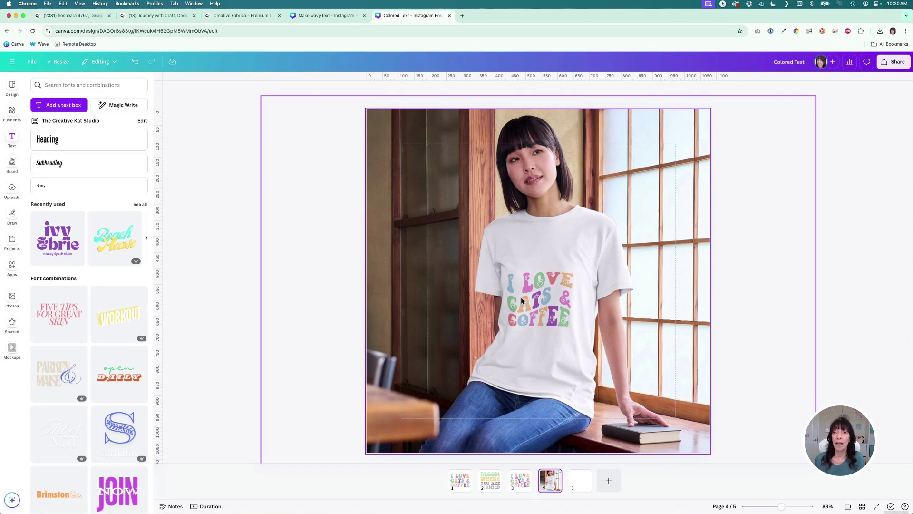
left_click(306, 162)
left_click(84, 18)
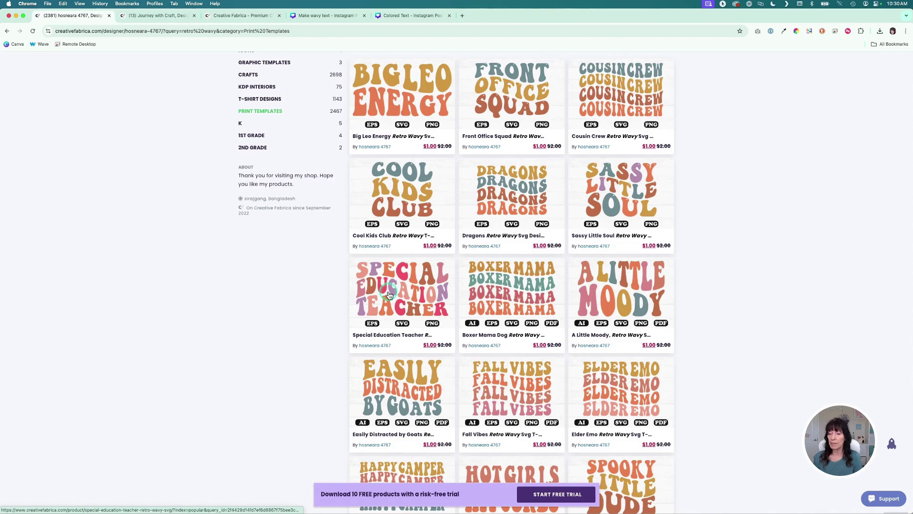
scroll(386, 301, "down", 3)
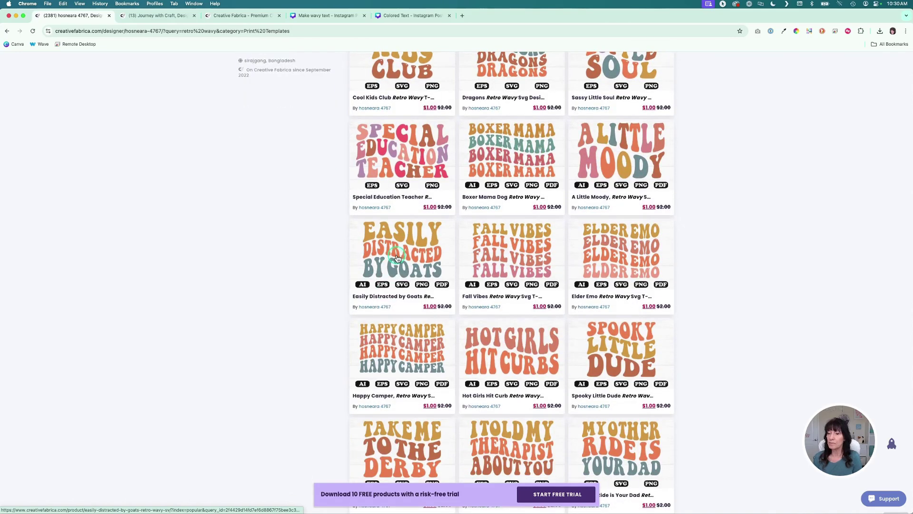
scroll(398, 258, "down", 1)
scroll(398, 258, "up", 5)
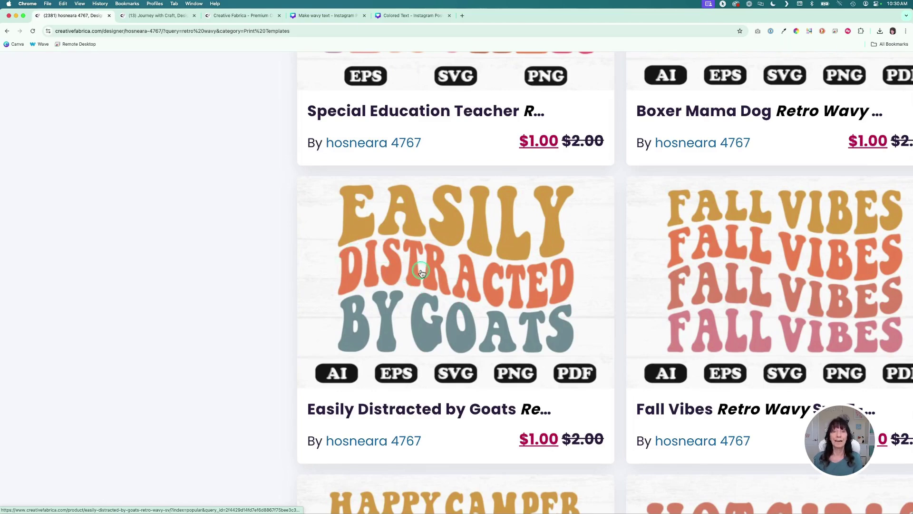
scroll(421, 273, "down", 5)
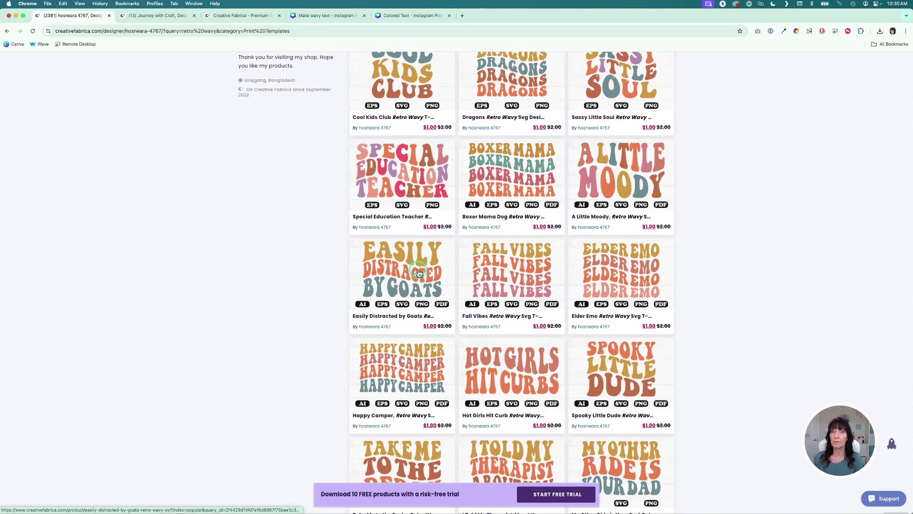
- Add a second page to Make wavy text with a new text box in Groovy Flower
left_click(333, 16)
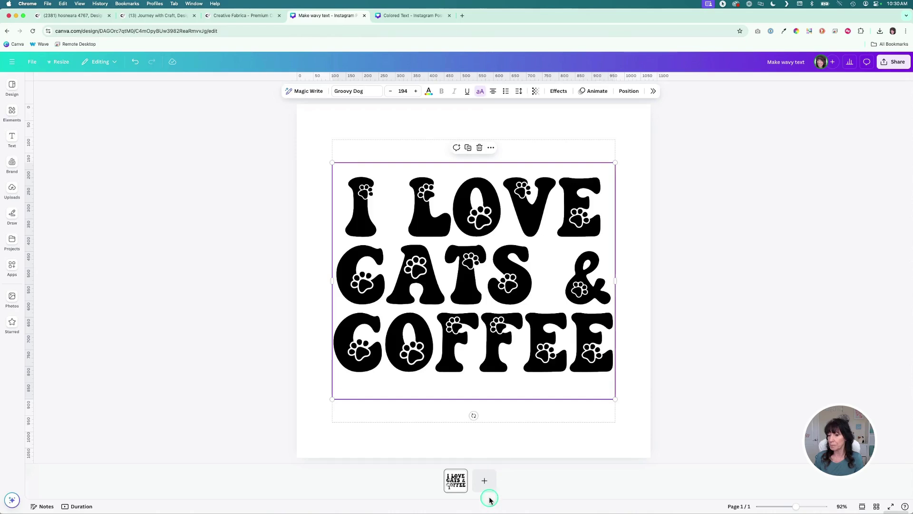
left_click(490, 480)
left_click(493, 276)
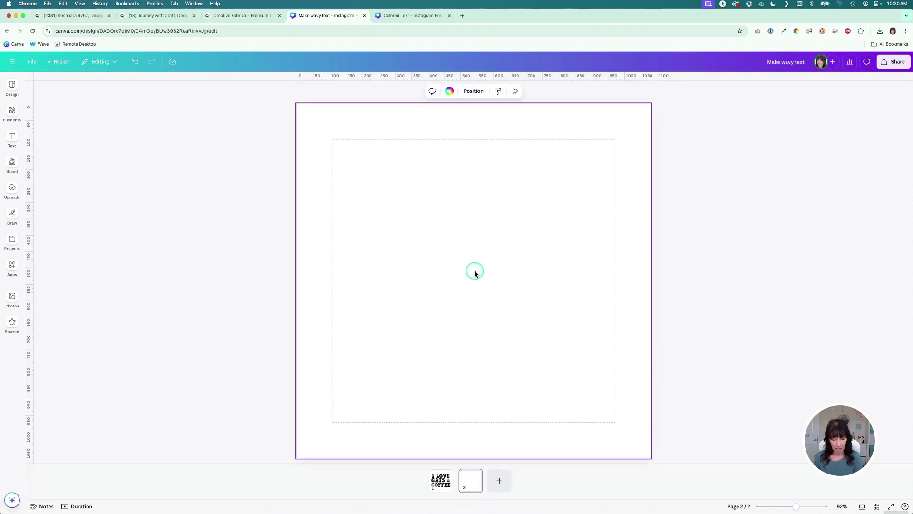
key("t")
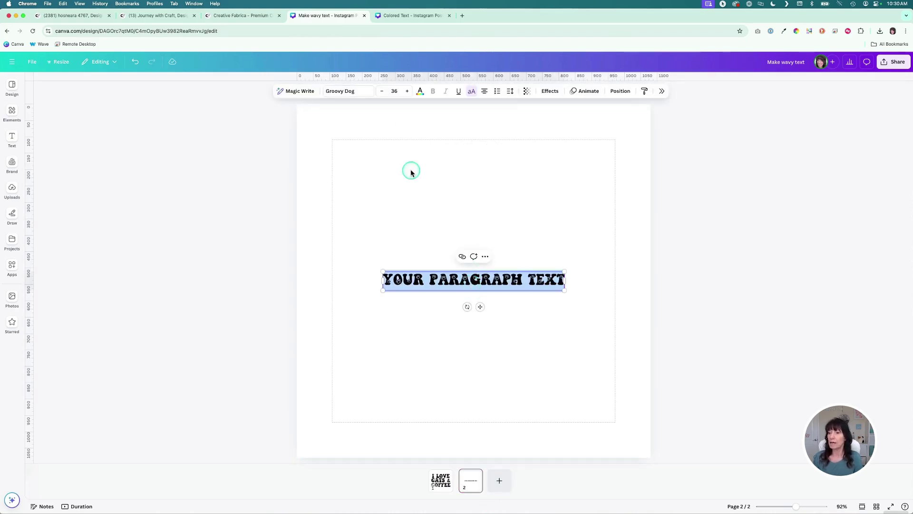
left_click(360, 92)
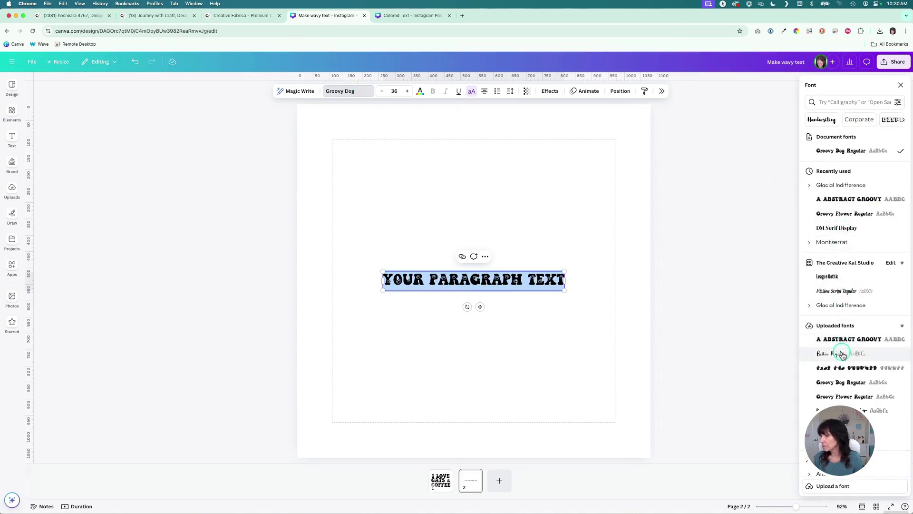
scroll(833, 318, "down", 2)
left_click(830, 342)
- Replace the placeholder with BLOOM / WHERE / YOU ARE / PLANTED on four lines
left_click(475, 279)
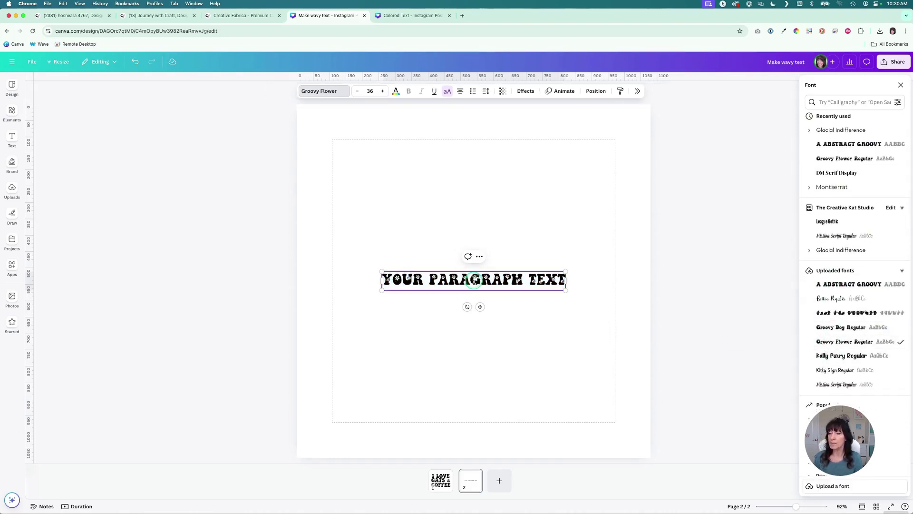
double_click(474, 280)
triple_click(474, 279)
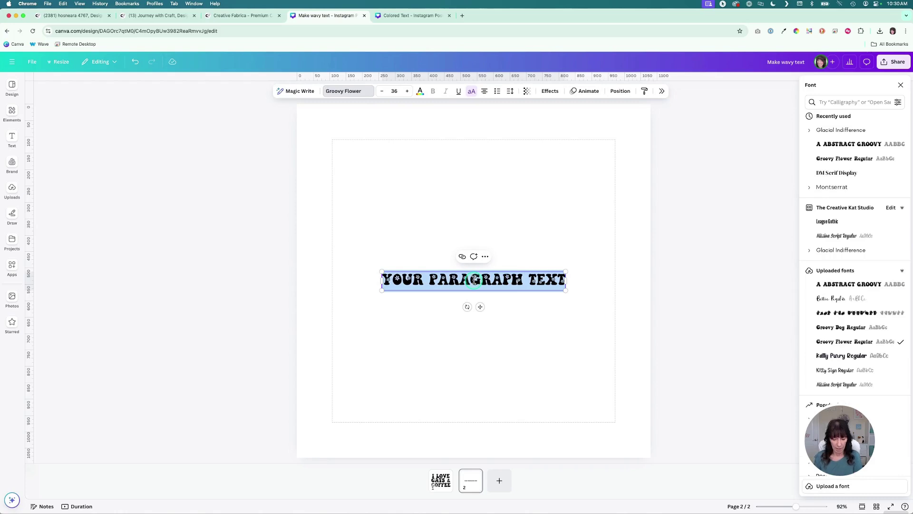
type("BLOOM")
key("Return")
type("WHERE")
key("Return")
type("YOU ARE")
key("Return")
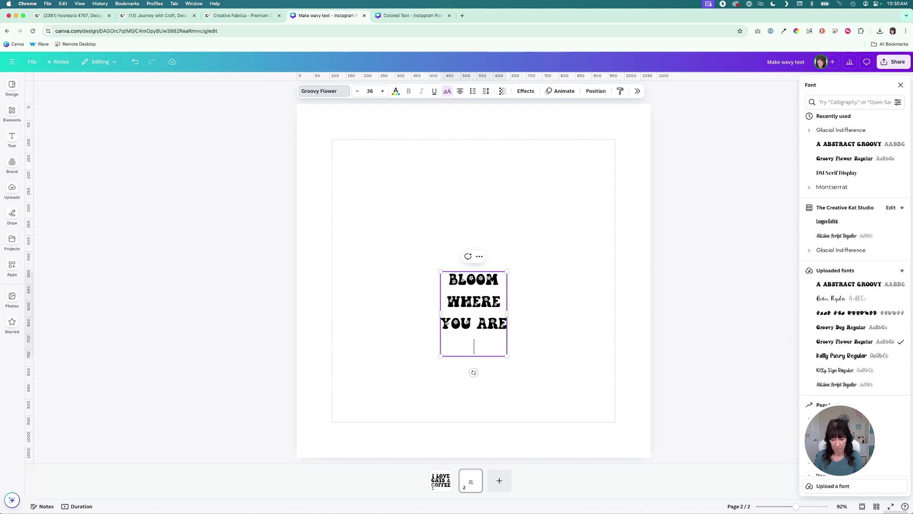
type("PLANTES")
key("BackSpace")
type("D")
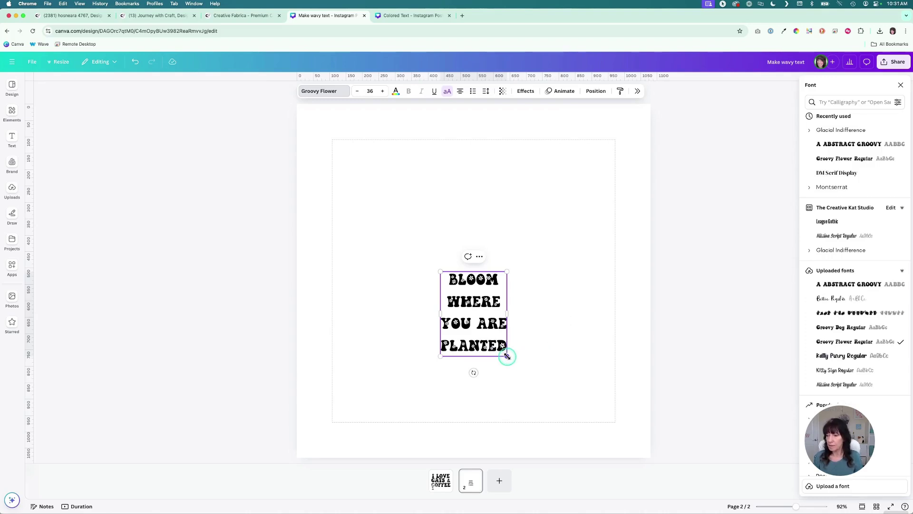
- Enlarge the quote text to size 122 and finish editing
left_click_drag(507, 356, 621, 430)
left_click(665, 398)
left_click(328, 285)
- Move the quote up and tighten its line spacing to 0.81
left_click_drag(457, 325, 459, 296)
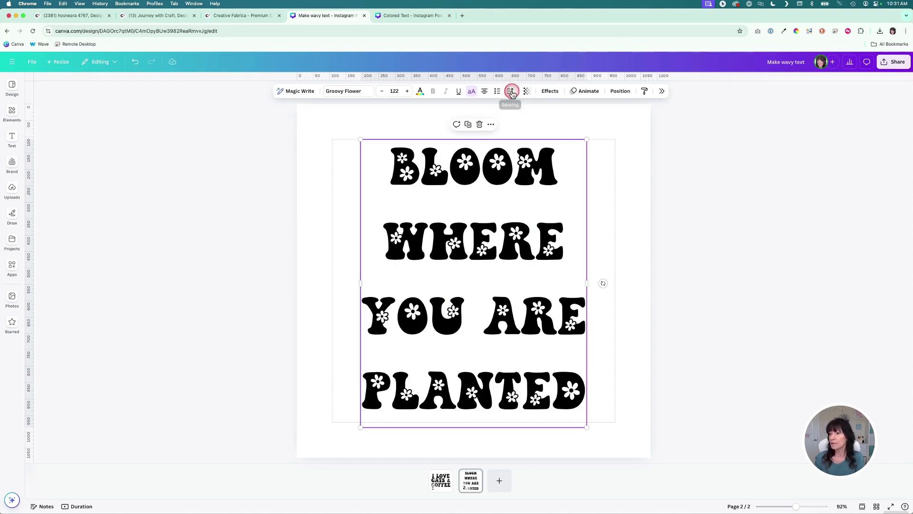
left_click(510, 91)
left_click_drag(500, 147, 482, 147)
- Scale the quote to size 153 across the page width and centre it vertically
left_click(604, 206)
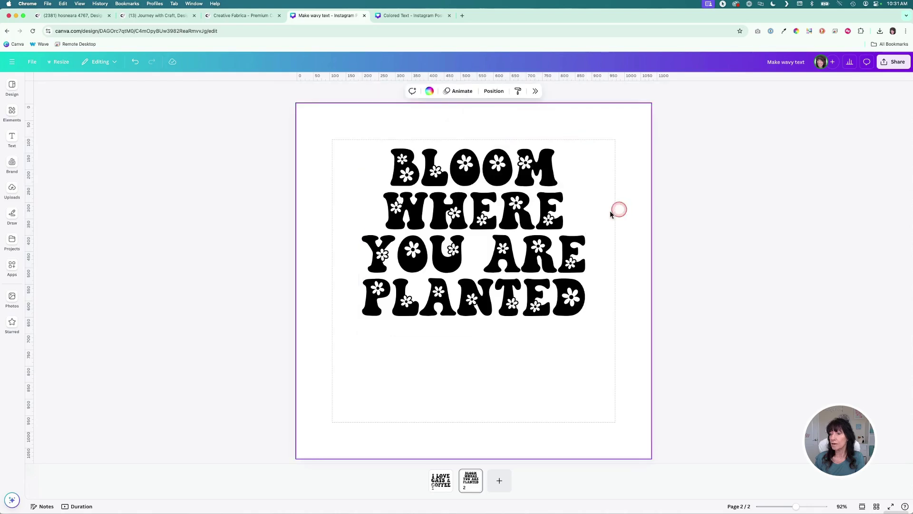
left_click_drag(459, 210, 437, 209)
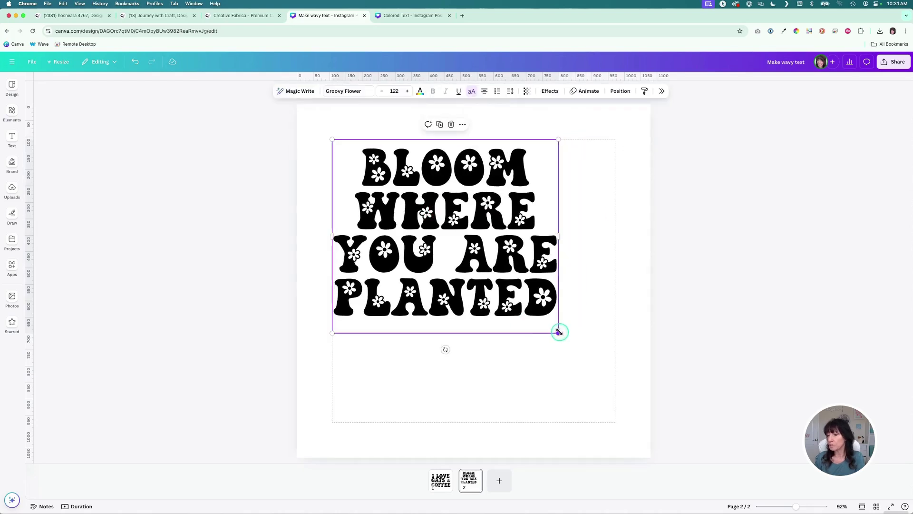
left_click_drag(559, 332, 620, 374)
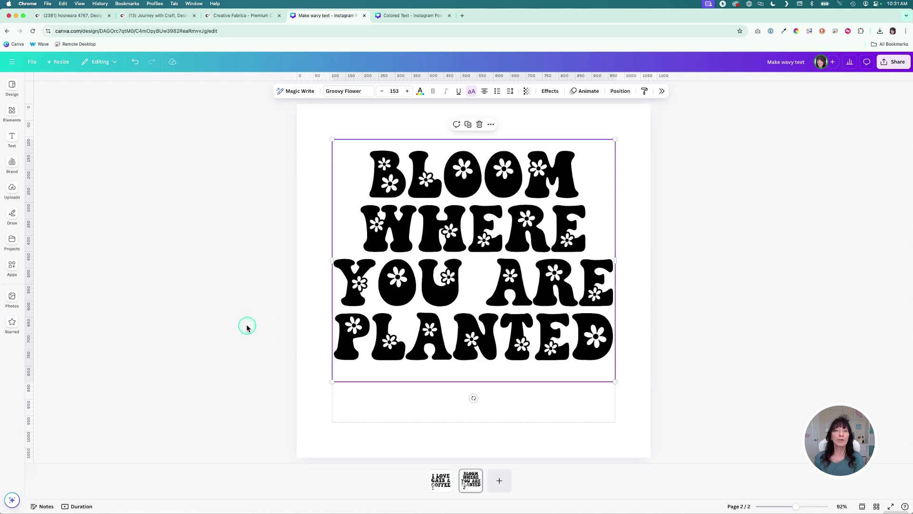
left_click_drag(428, 298, 430, 319)
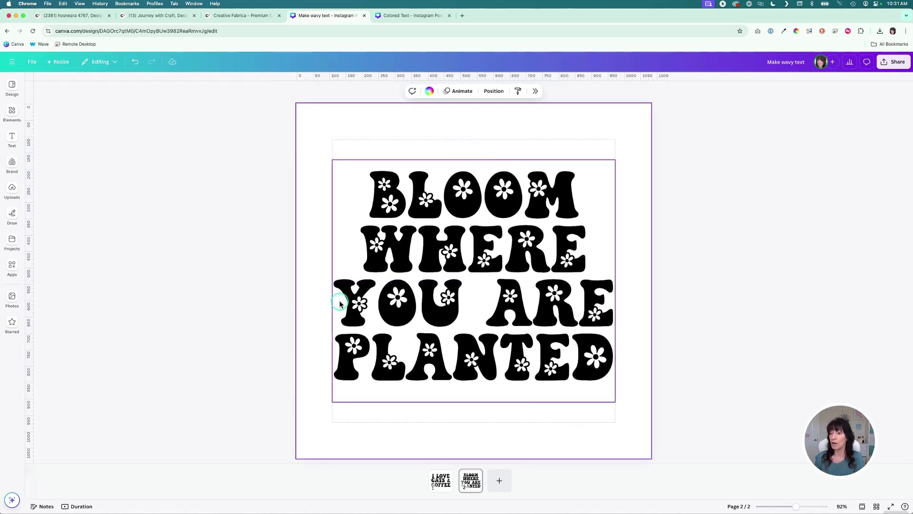
- Raise the font size of the BLOOM line until it fills the width
triple_click(468, 309)
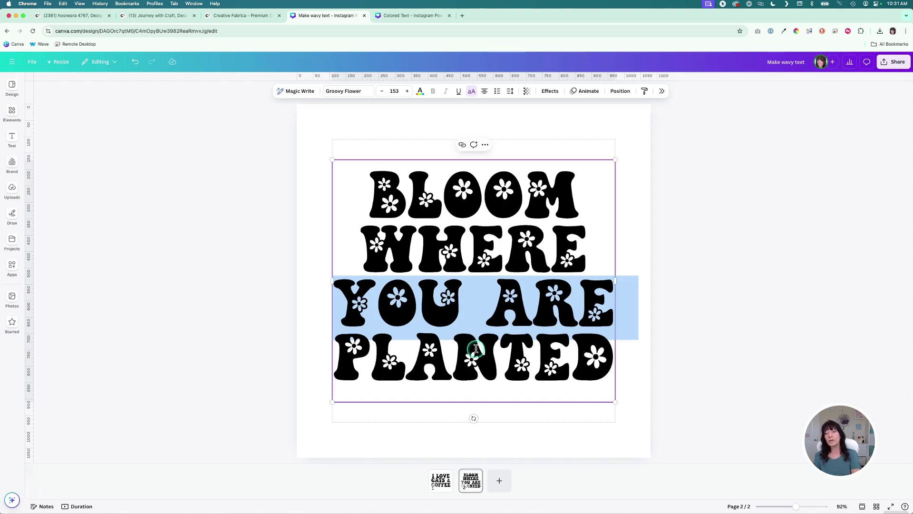
left_click(458, 189)
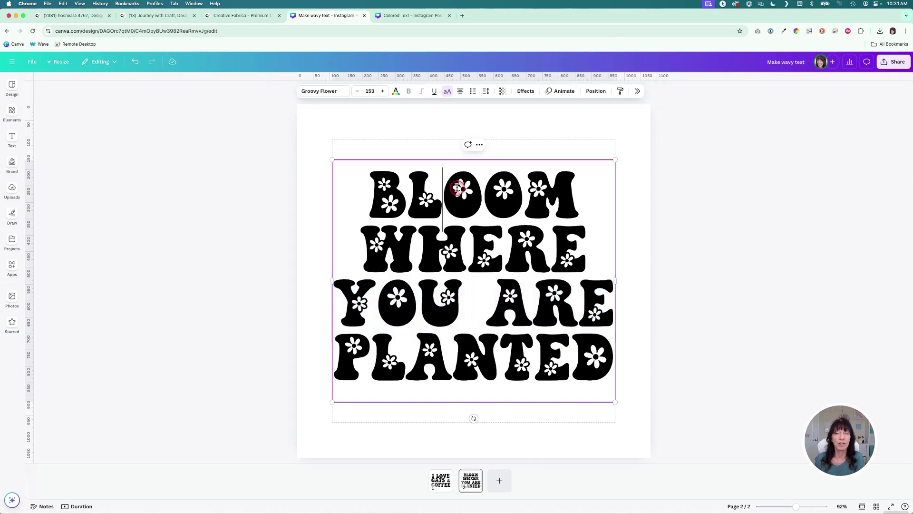
double_click(456, 189)
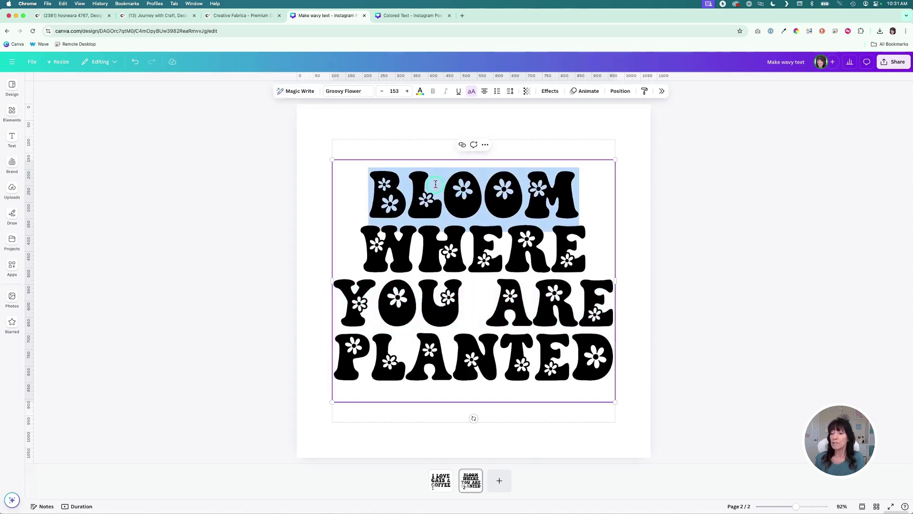
left_click(408, 91)
left_click(408, 92)
left_click(408, 92)
left_click(408, 92)
- Raise the font size of the WHERE line until it fills the width
double_click(431, 271)
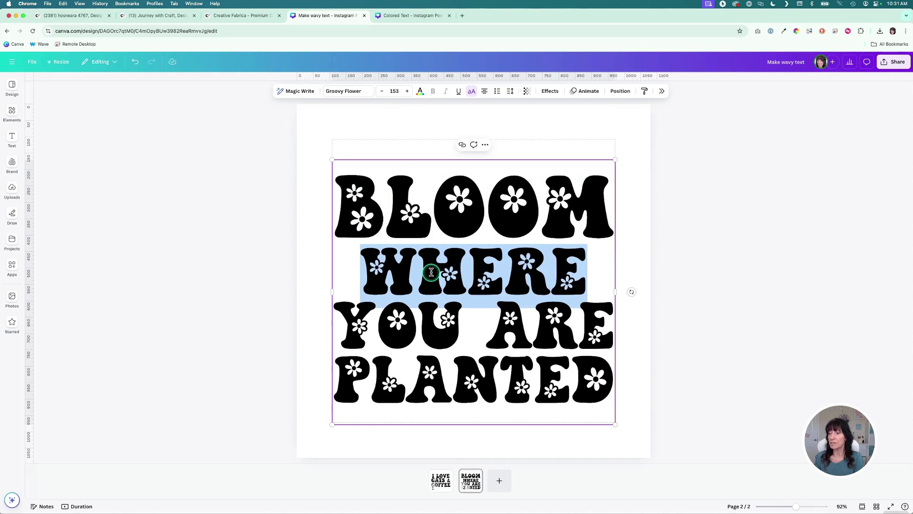
left_click(407, 91)
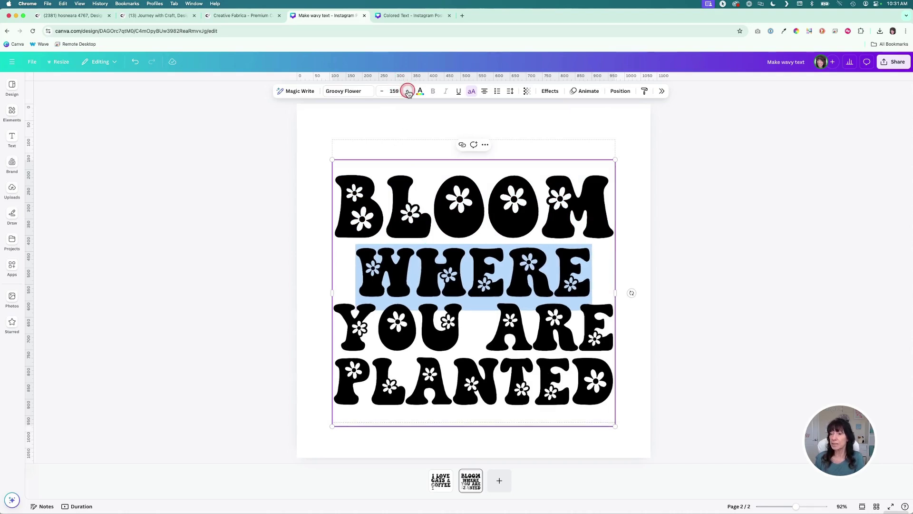
left_click(407, 91)
left_click(408, 92)
left_click(408, 92)
left_click(408, 92)
left_click(408, 92)
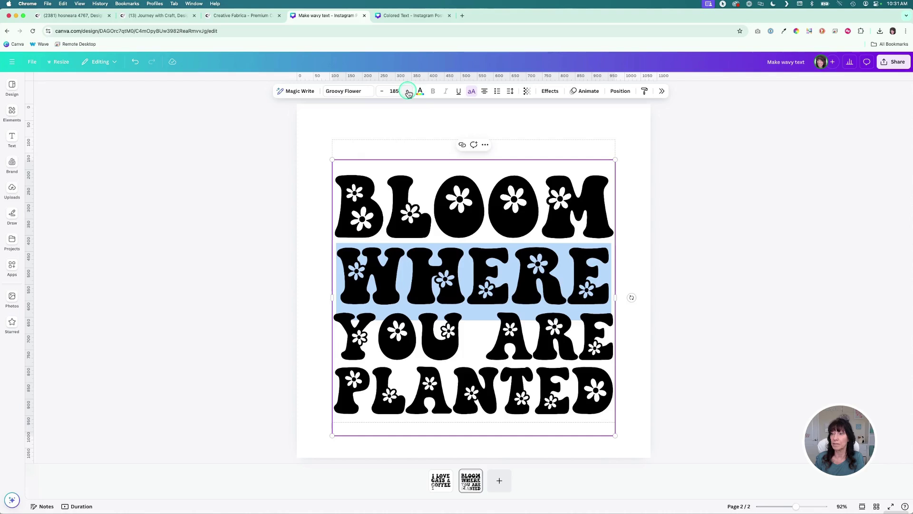
left_click(408, 92)
left_click(407, 92)
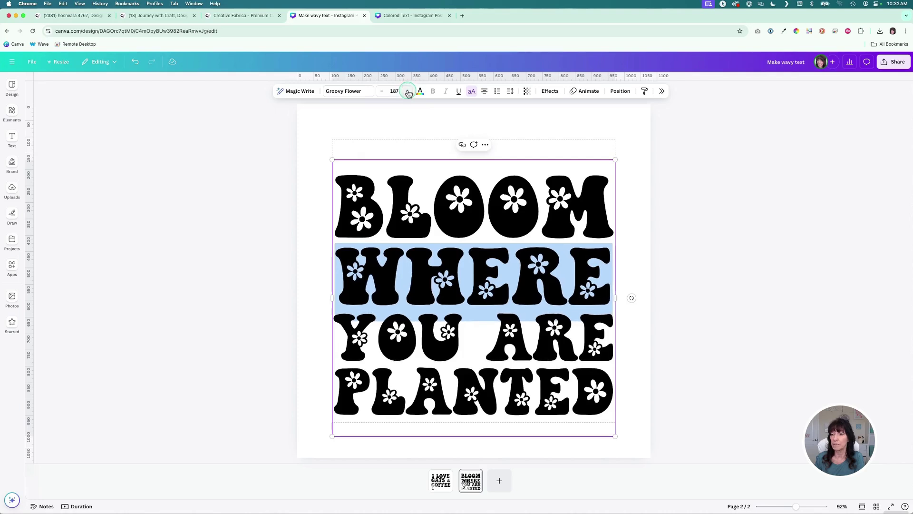
- Bump the PLANTED line up to size 155 and deselect to view the result
left_click(480, 338)
left_click(484, 403)
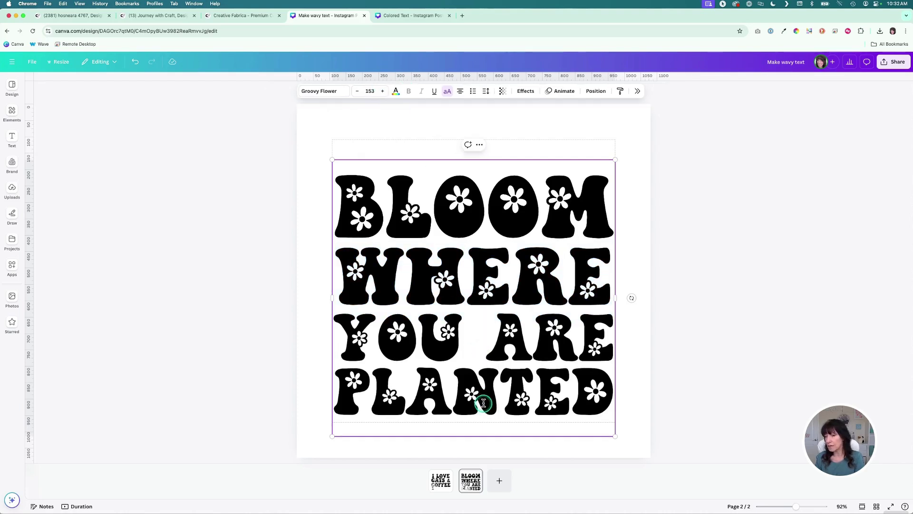
double_click(484, 403)
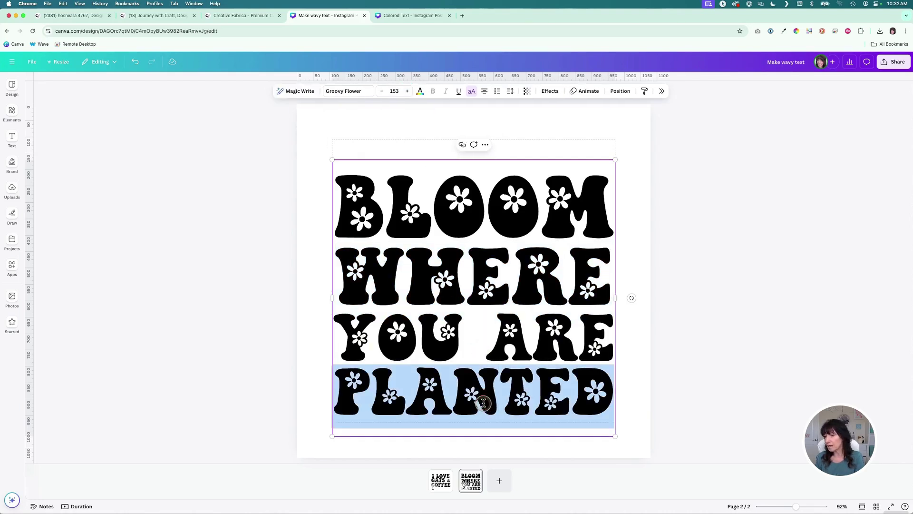
left_click(408, 91)
left_click(407, 91)
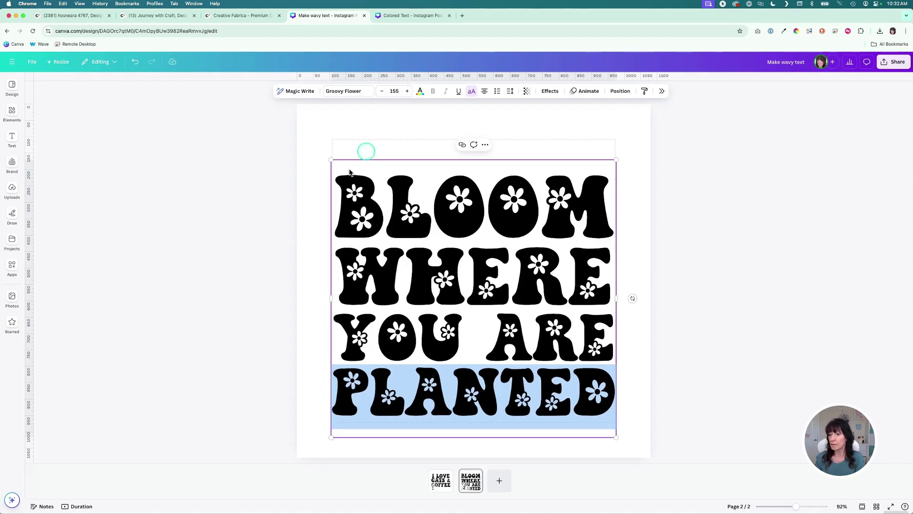
left_click(275, 237)
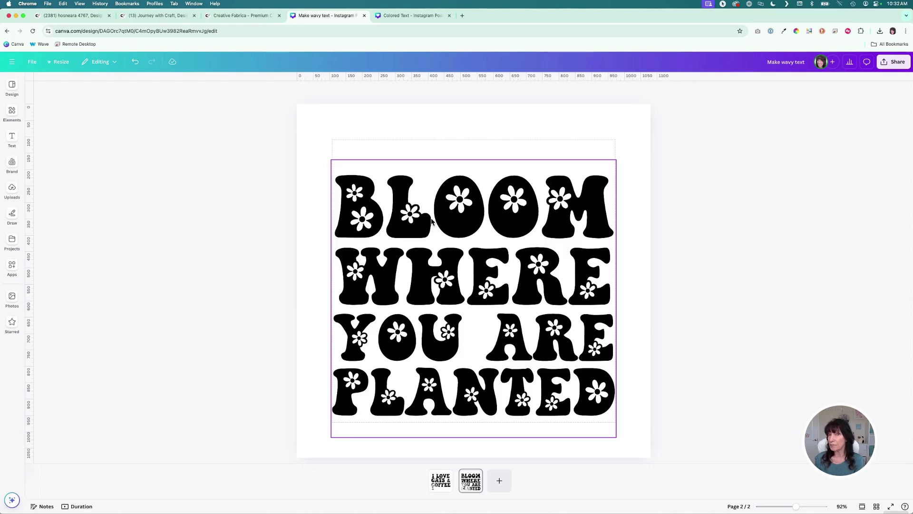
- Reload Photopea and pick the 1080 × 1080 Instagram preset for a new project
left_click(267, 256)
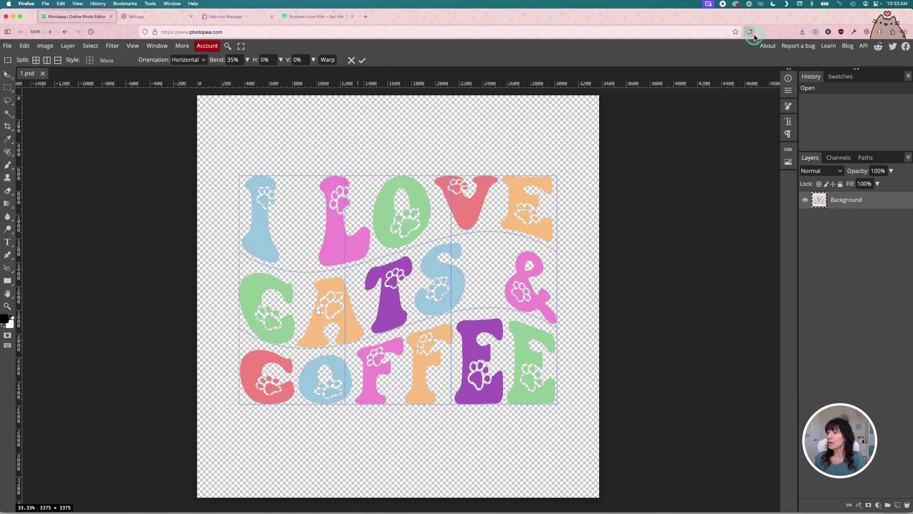
left_click(751, 31)
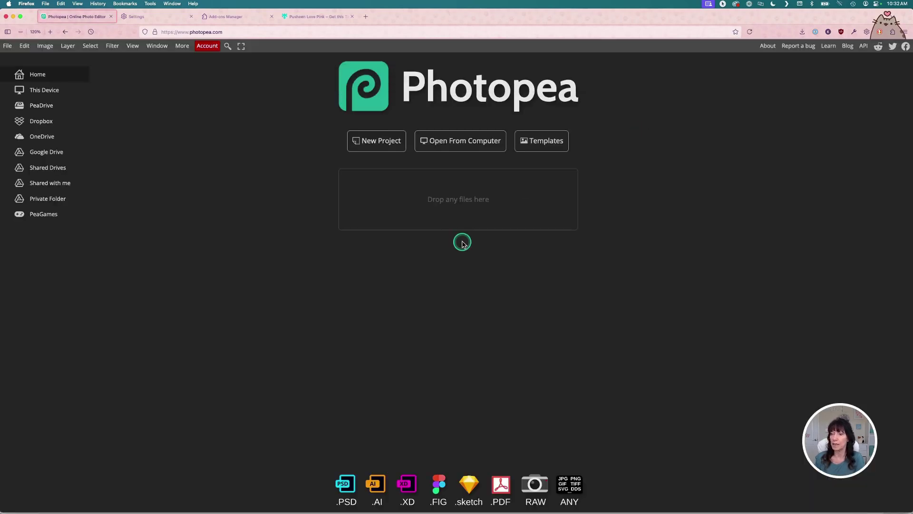
left_click(376, 151)
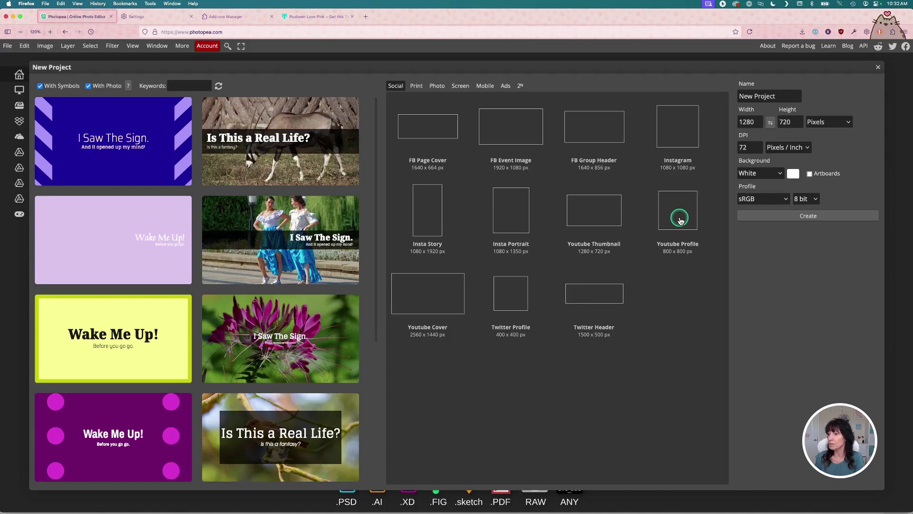
left_click(680, 141)
- Create the square document and add a text layer reading 'I love cats & Coffee', then select its text
double_click(681, 141)
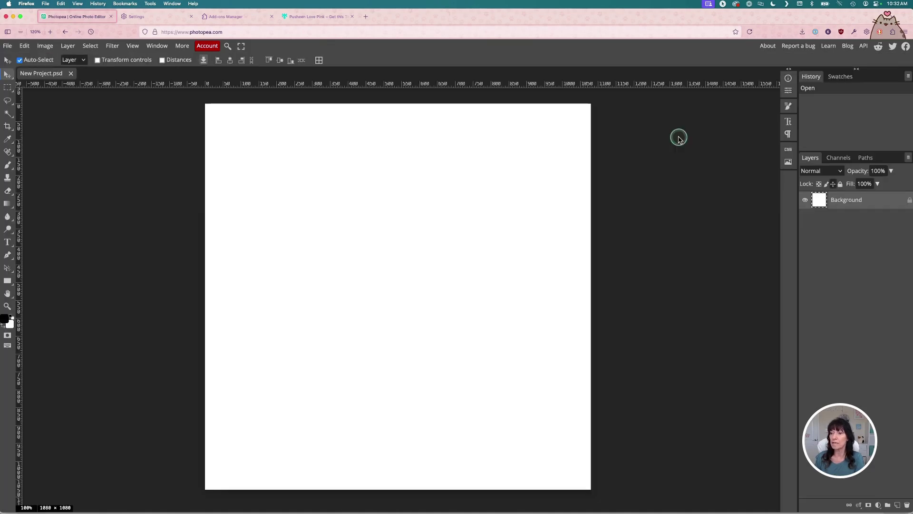
left_click(404, 282)
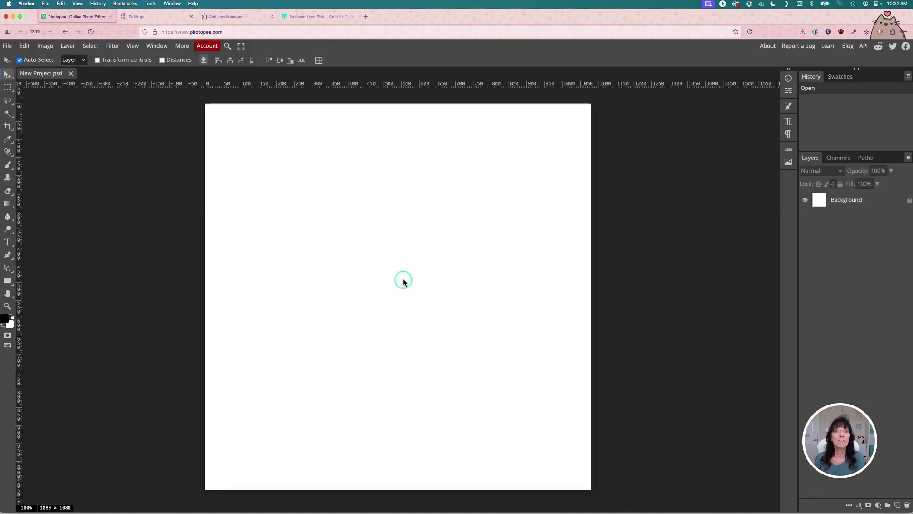
left_click(10, 244)
left_click(395, 227)
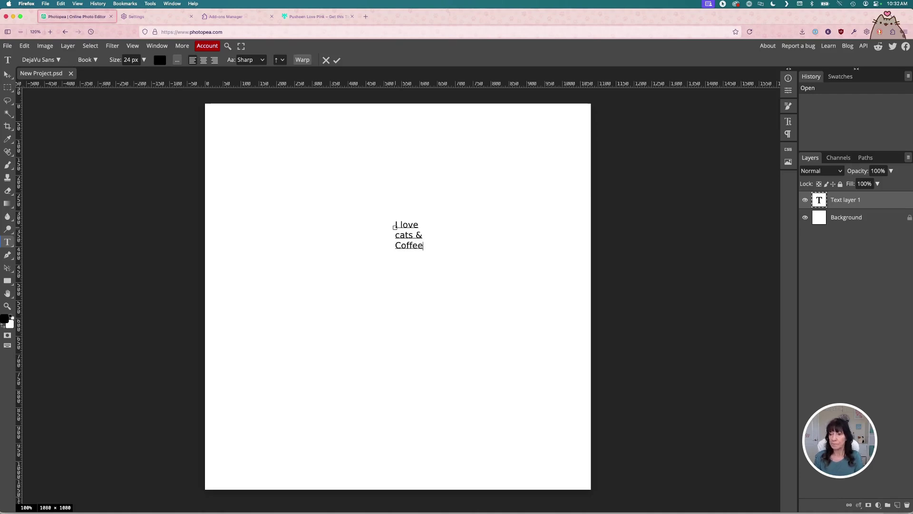
double_click(412, 241)
key("super+a")
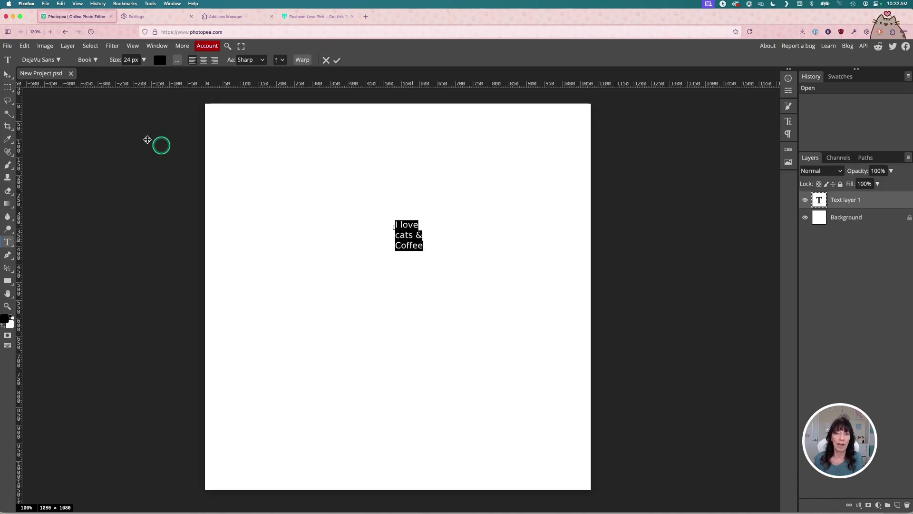
- Search the font list for 'groovy', finding no match
left_click(58, 60)
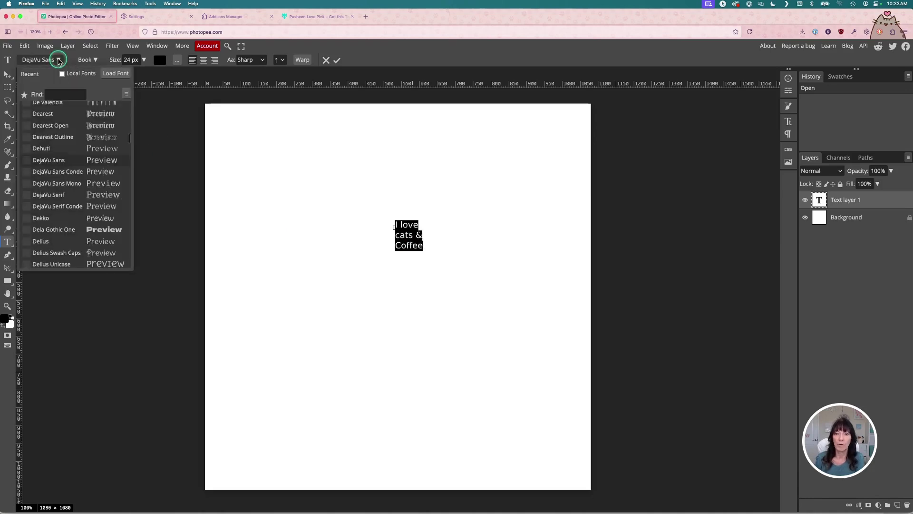
scroll(73, 120, "up", 5)
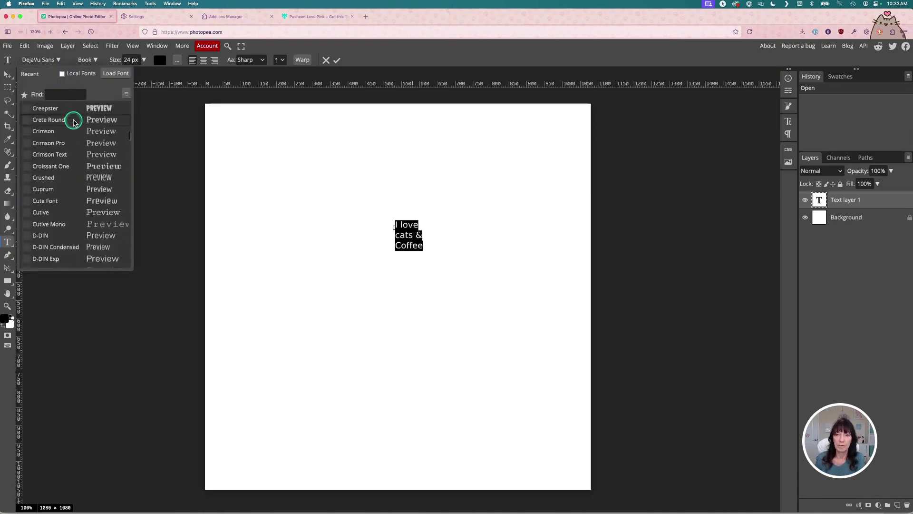
scroll(73, 120, "up", 3)
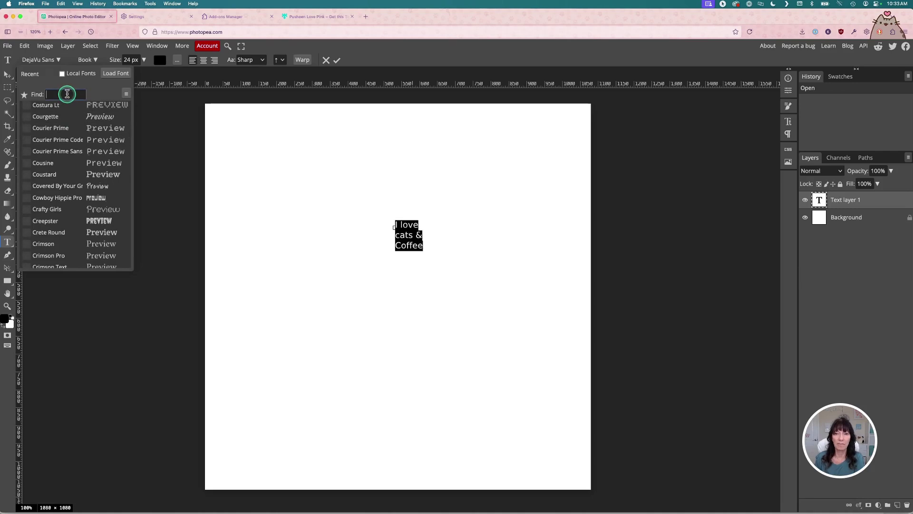
type("groovy")
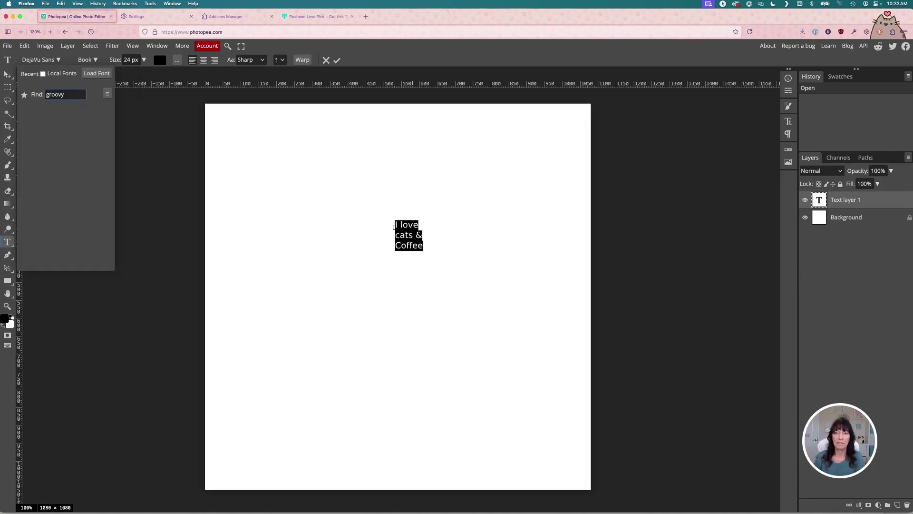
key("Escape")
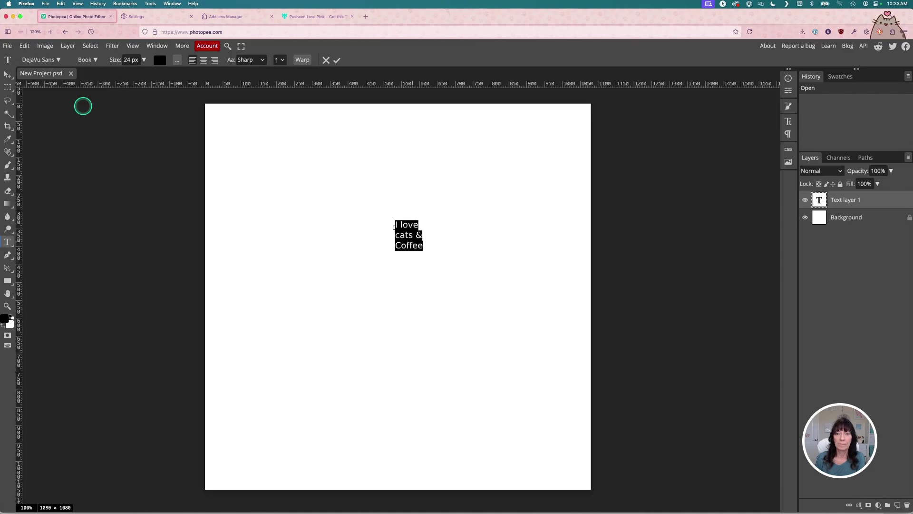
left_click(58, 58)
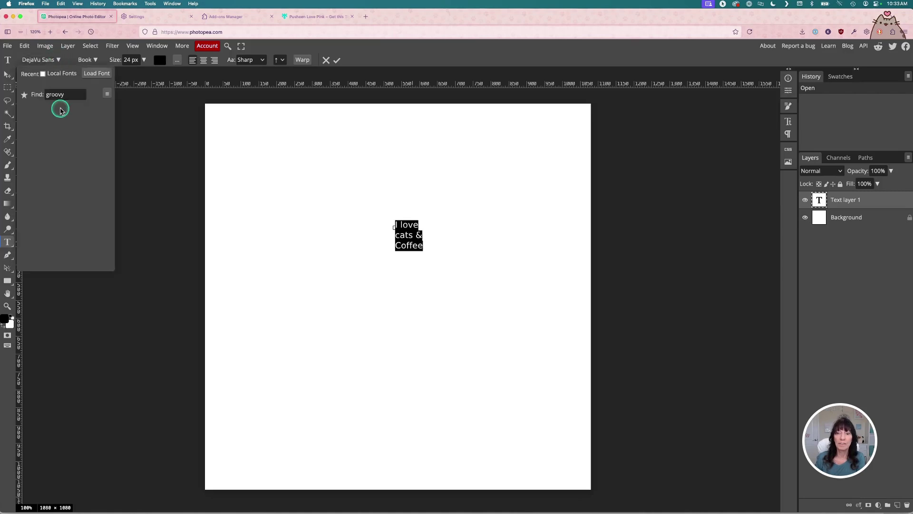
left_click(79, 92)
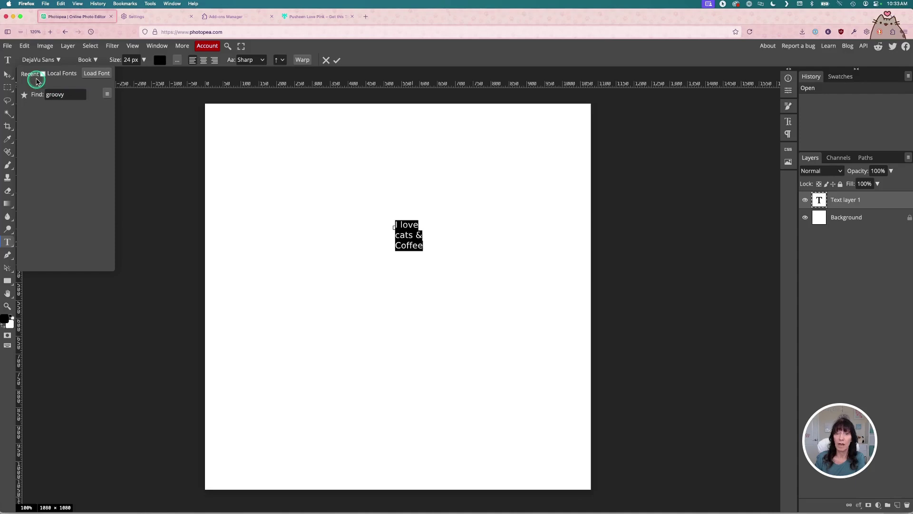
- Load Groovy Cat.otf from the Downloads folder and keep it loaded for future sessions
left_click(92, 74)
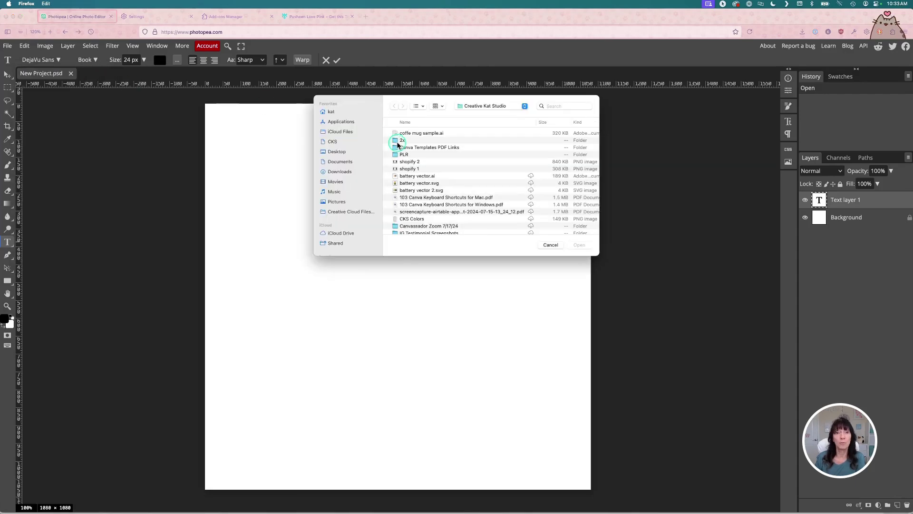
left_click(553, 245)
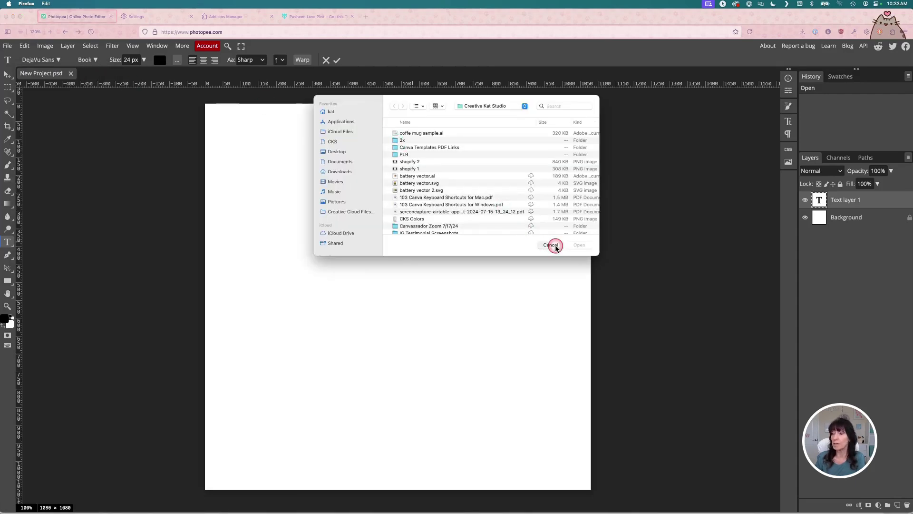
left_click(59, 59)
left_click(97, 73)
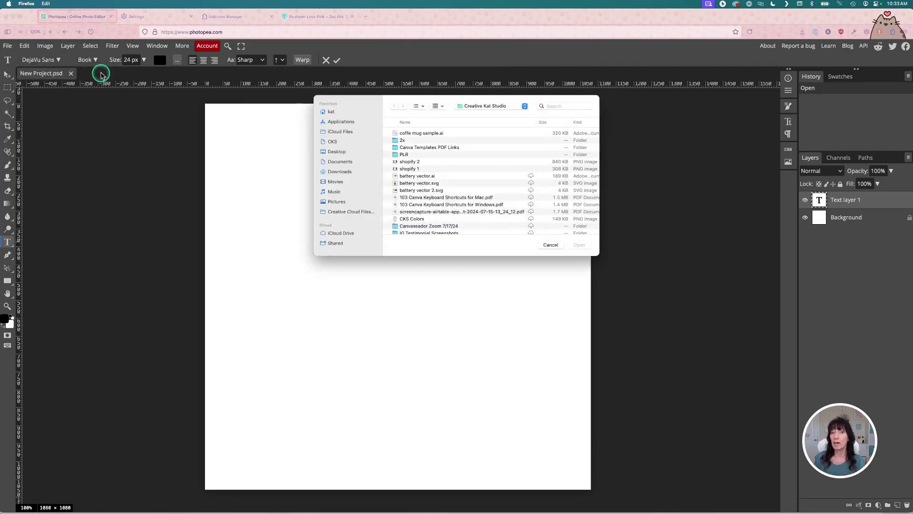
left_click(377, 163)
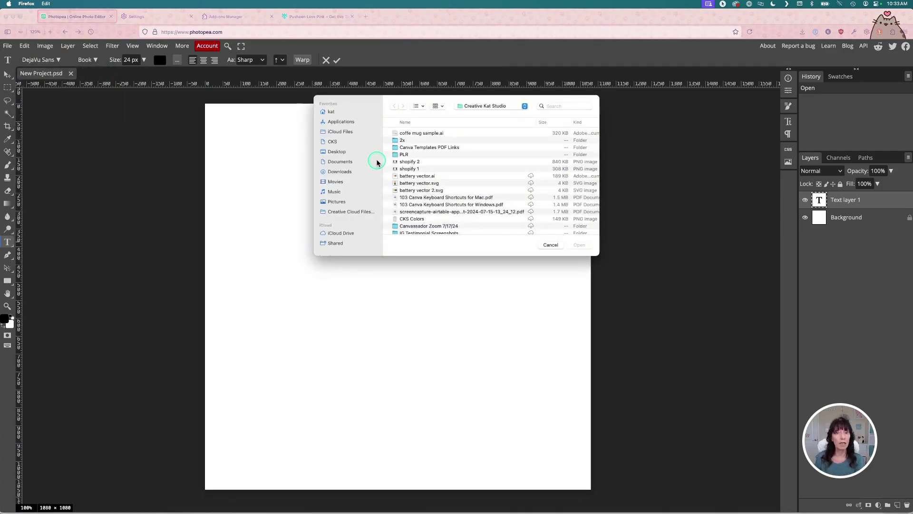
left_click(340, 171)
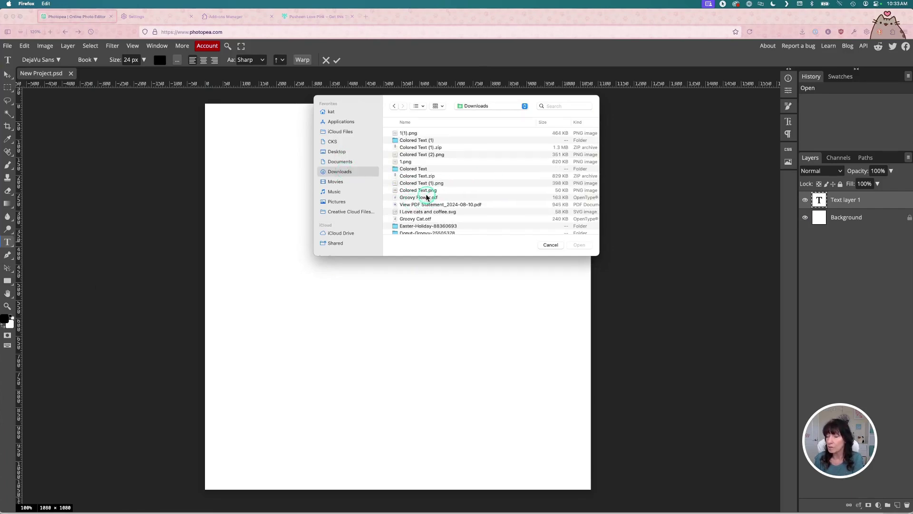
scroll(418, 187, "down", 3)
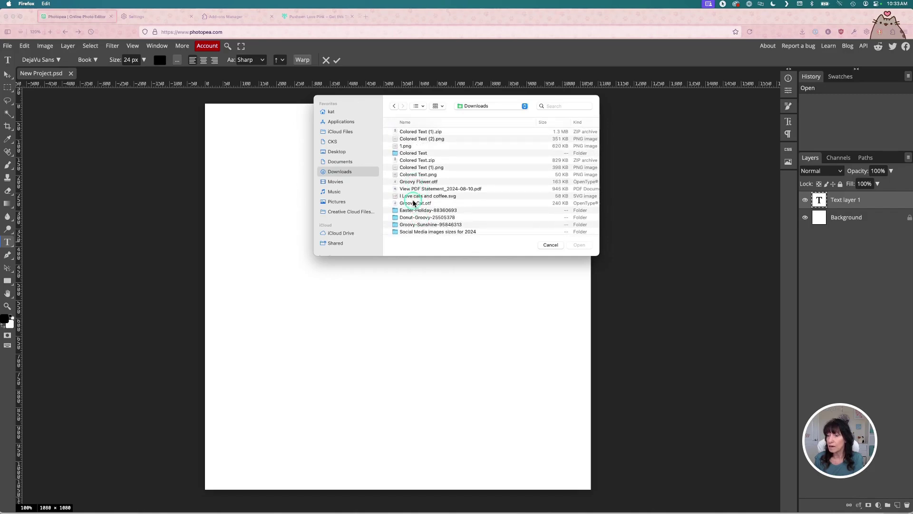
left_click(414, 204)
double_click(414, 204)
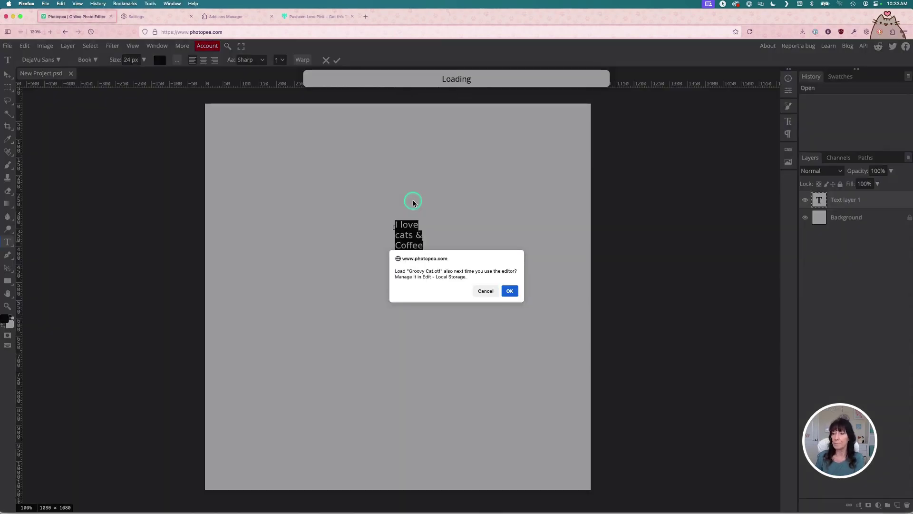
left_click(510, 291)
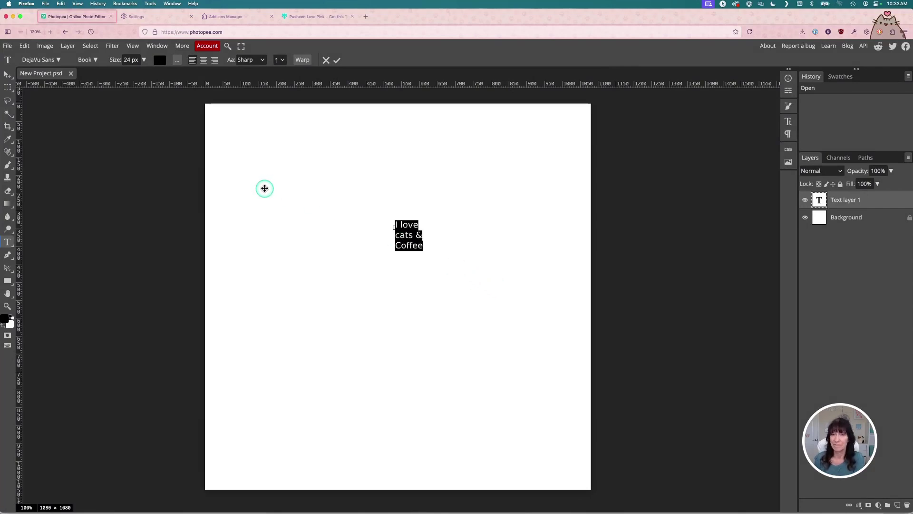
- Set the text to Groovy Cat at 180 px, centre-aligned
left_click(58, 61)
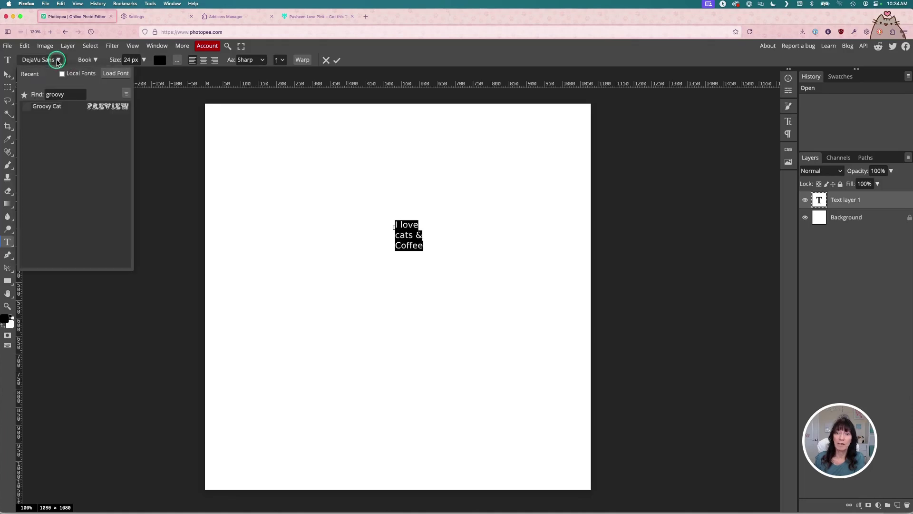
left_click(97, 109)
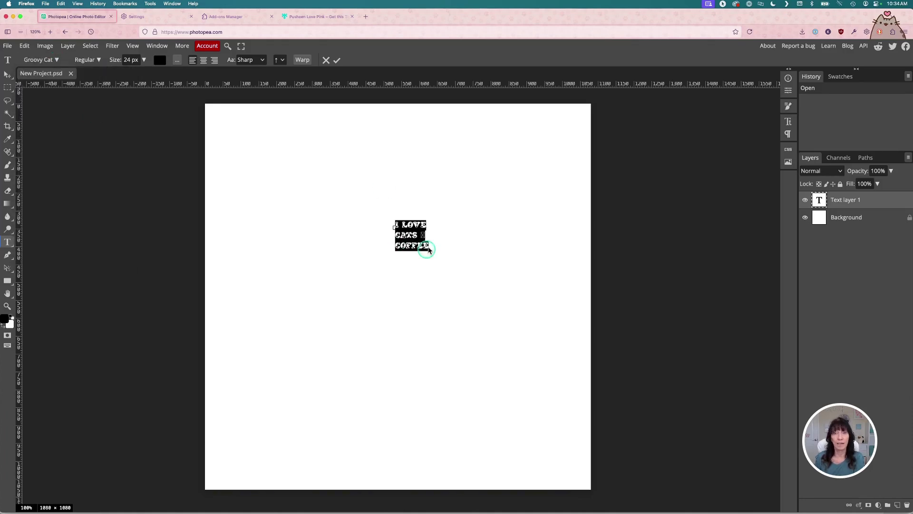
double_click(125, 60)
type("180")
key("Return")
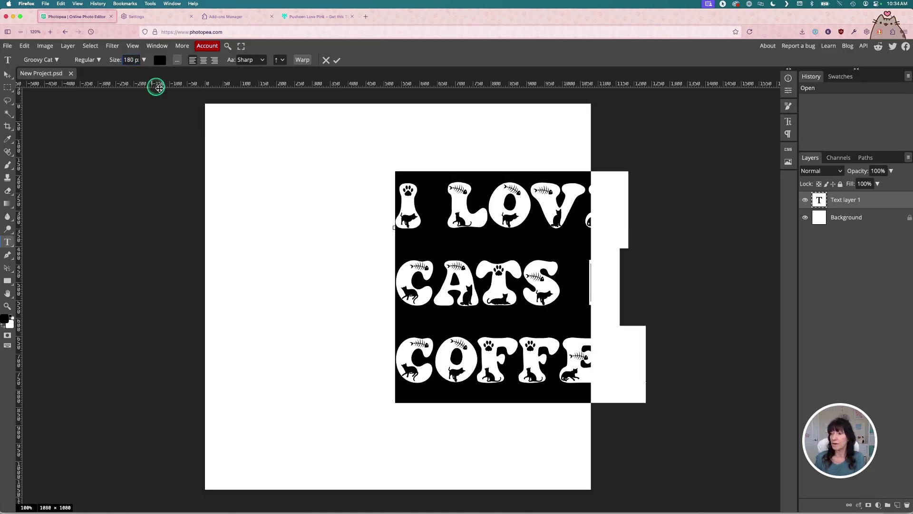
left_click(203, 59)
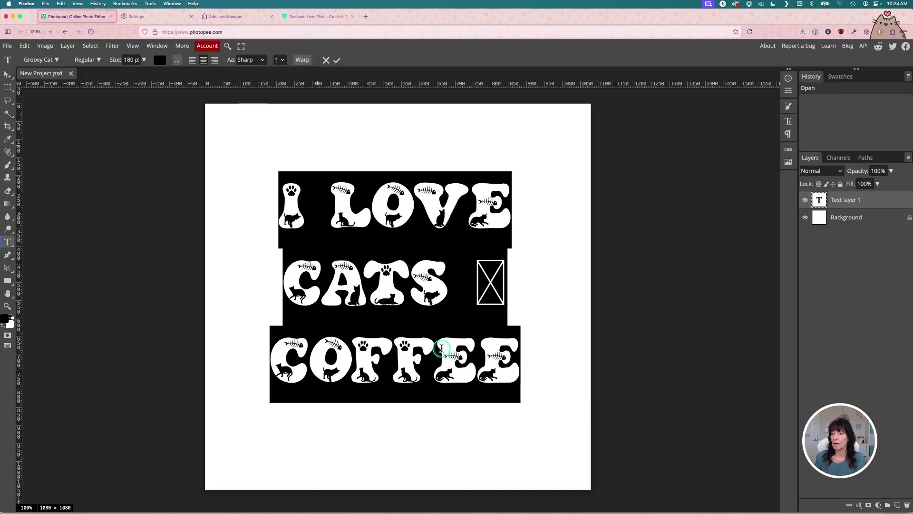
- Replace the boxed glyph after CATS with 'AND' so it reads I LOVE / CATS AND / COFFEE
left_click(441, 351)
left_click_drag(474, 296, 502, 291)
key("BackSpace")
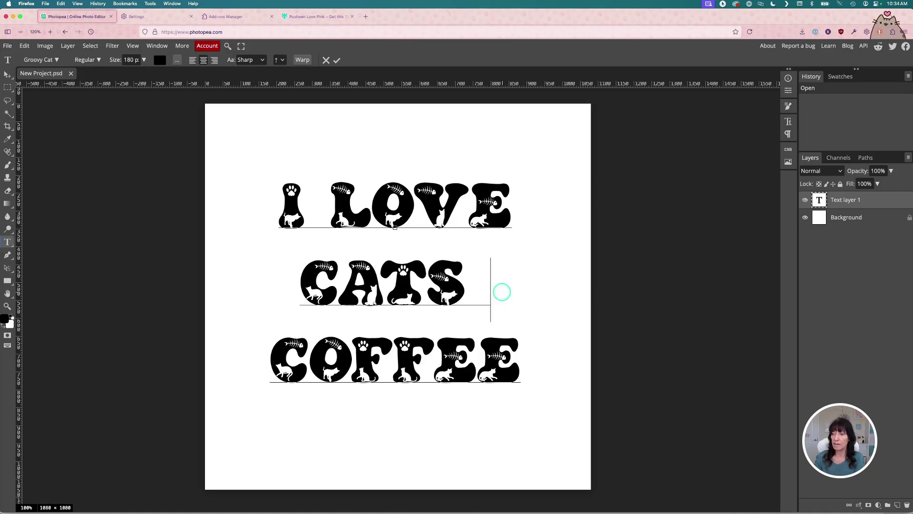
type("AND")
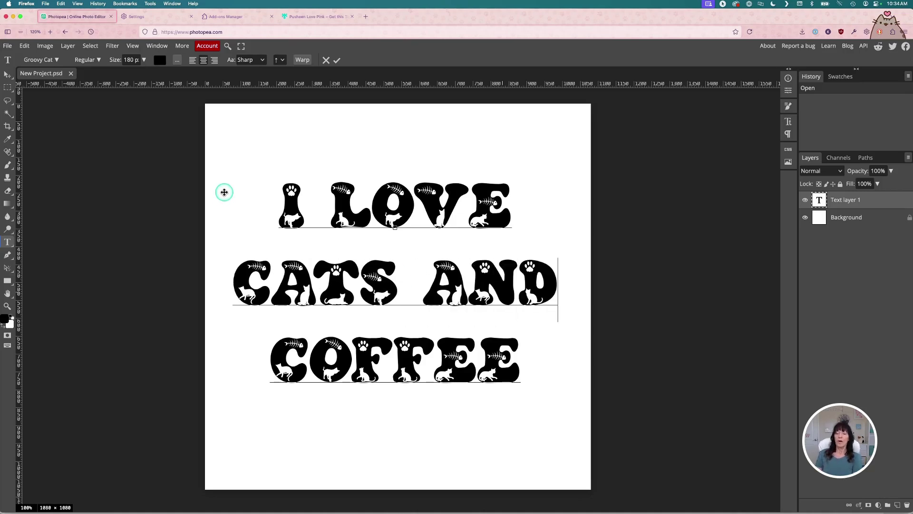
left_click_drag(225, 192, 225, 192)
left_click(300, 220)
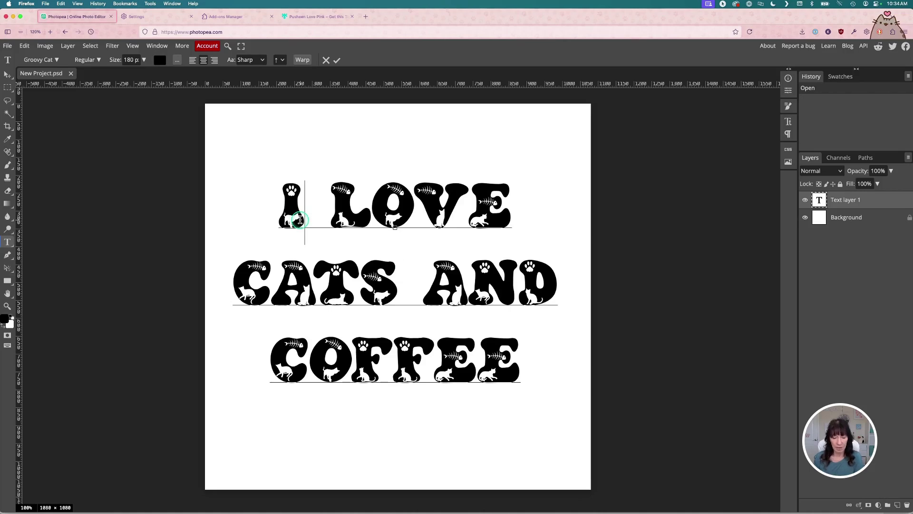
key("super+a")
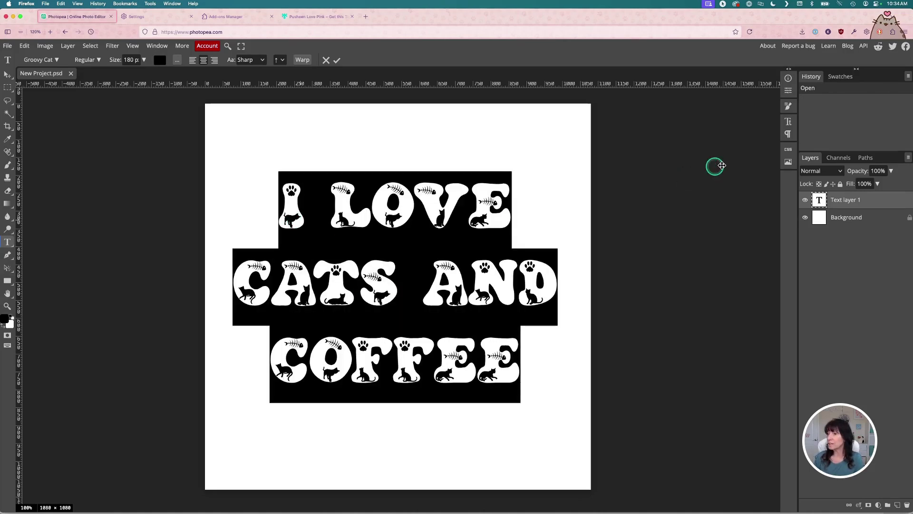
- Change the text's leading from auto to 150 px, then reselect all three lines
left_click(785, 125)
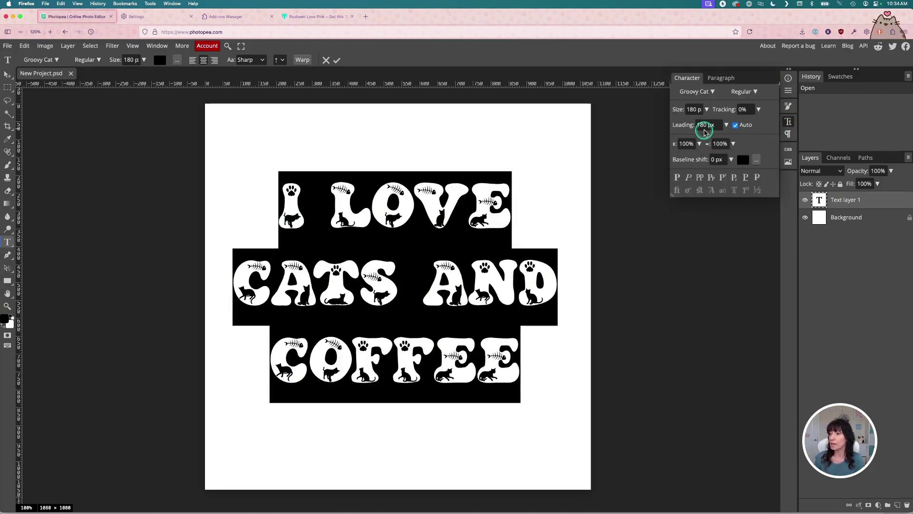
left_click(700, 125)
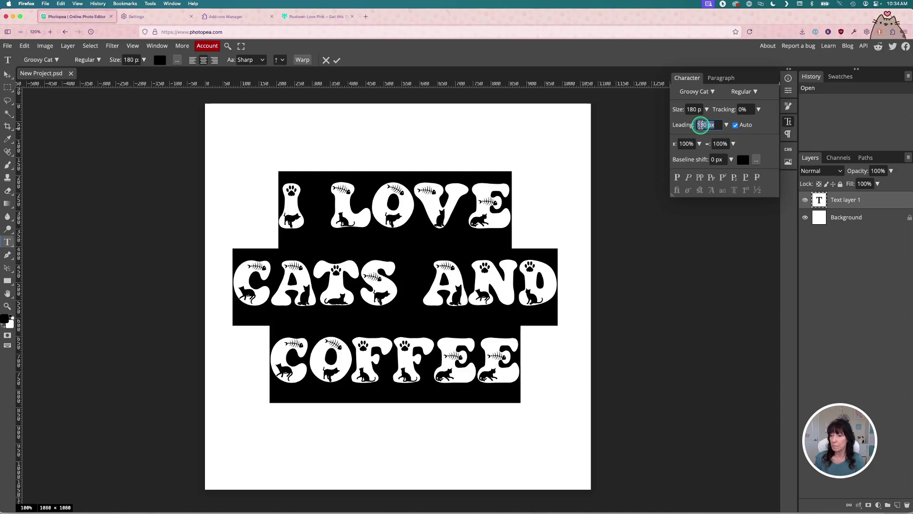
type("15")
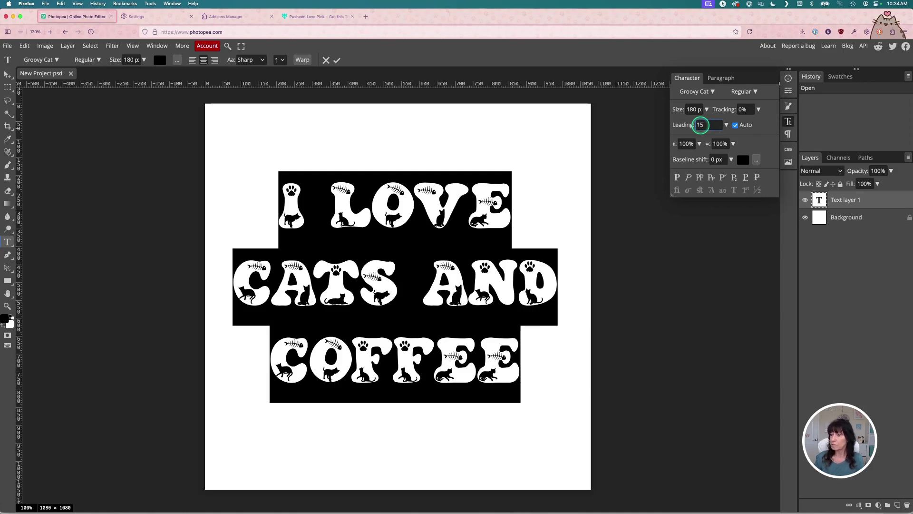
type("0")
key("Return")
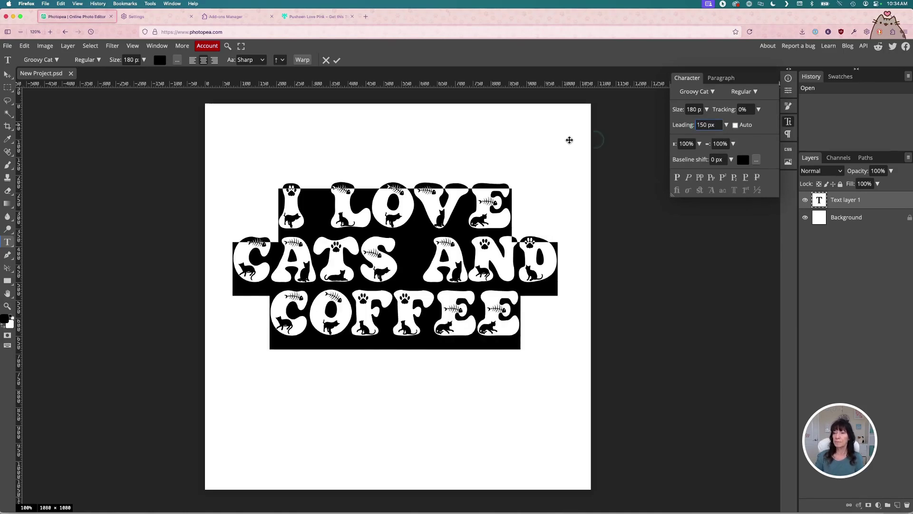
left_click(373, 195)
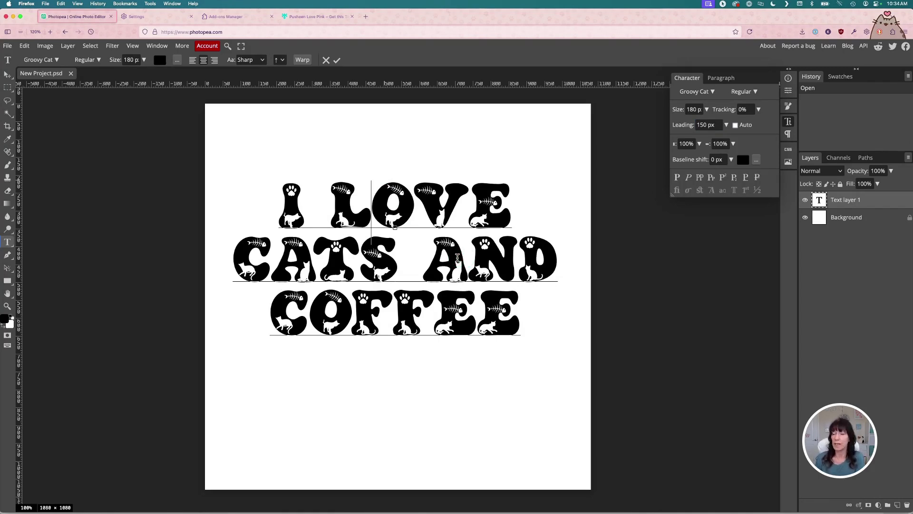
left_click(305, 213)
triple_click(306, 212)
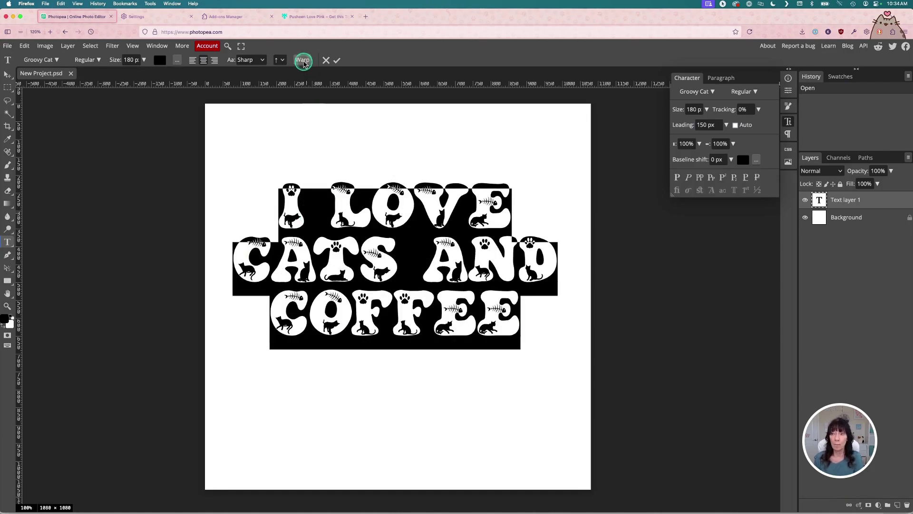
left_click(303, 63)
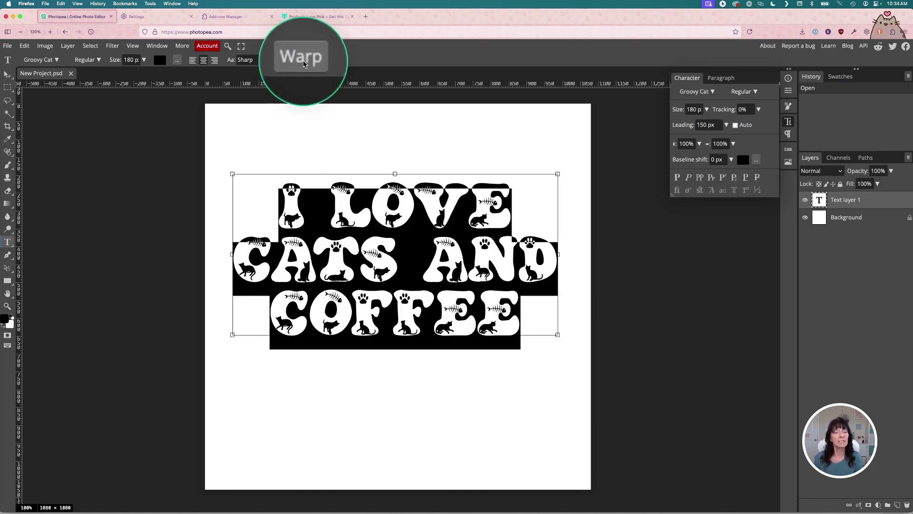
left_click(306, 60)
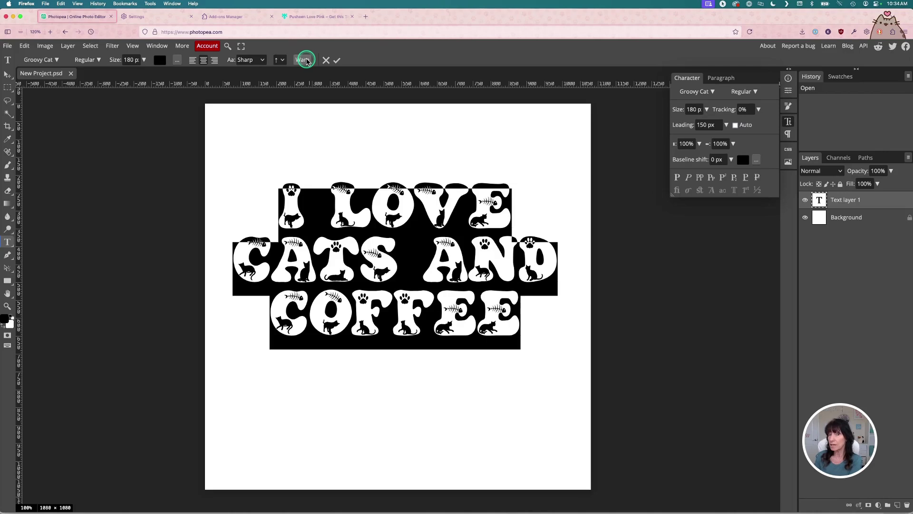
left_click(299, 61)
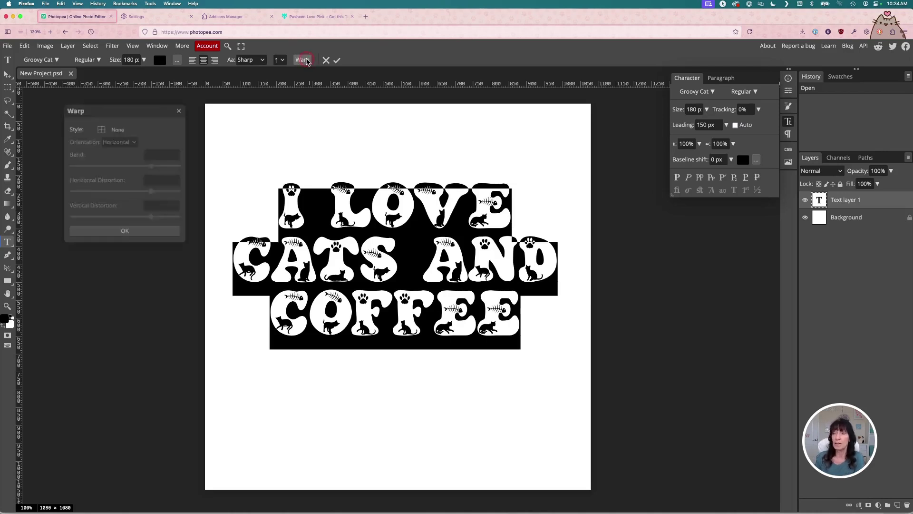
left_click(123, 129)
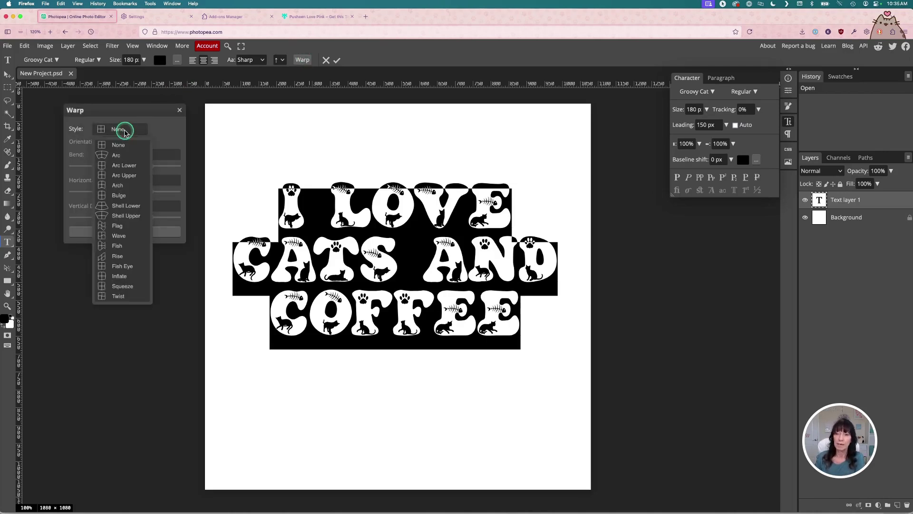
left_click(120, 237)
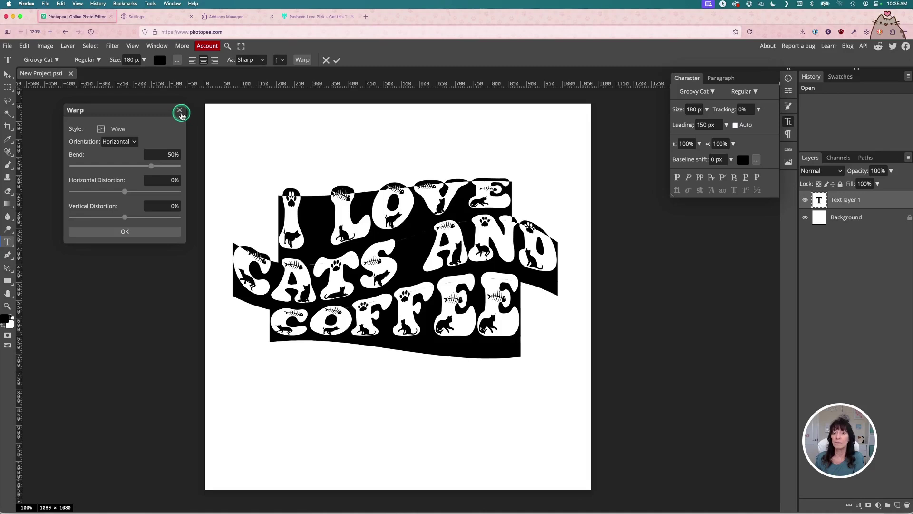
left_click(179, 110)
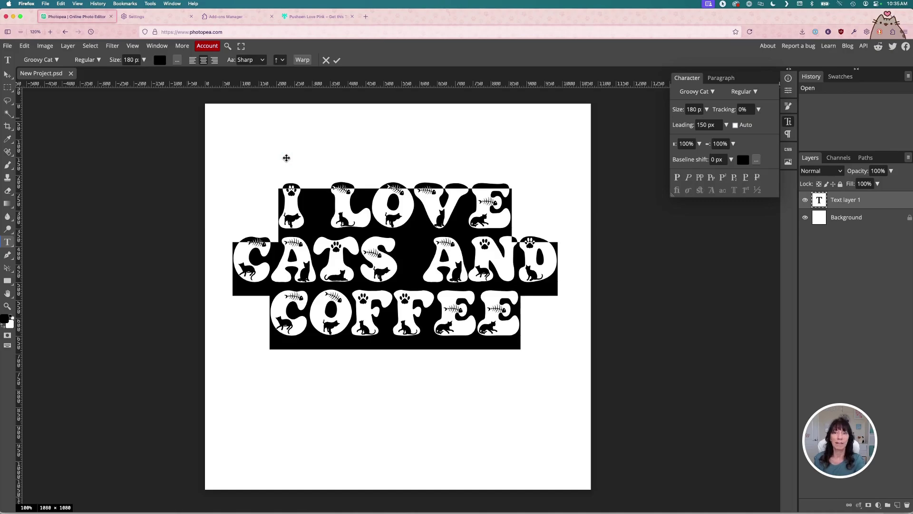
- Browse Creative Fabrica's retro wavy designs, then return to the Canva 'Make wavy text' design
left_click(15, 16)
left_click(59, 16)
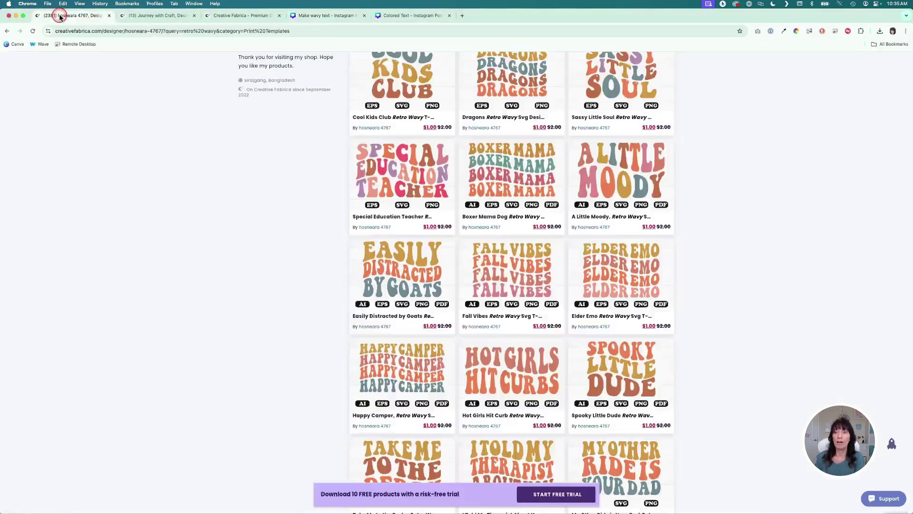
left_click(393, 254)
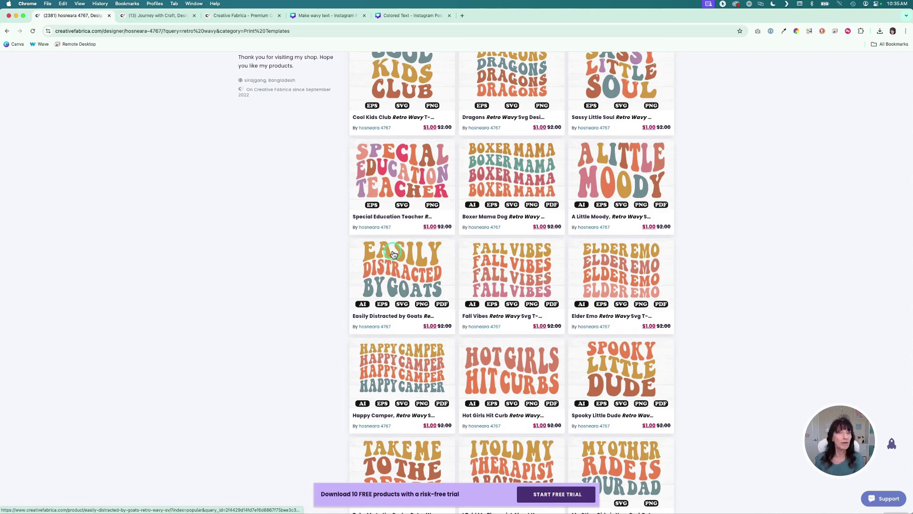
left_click(331, 16)
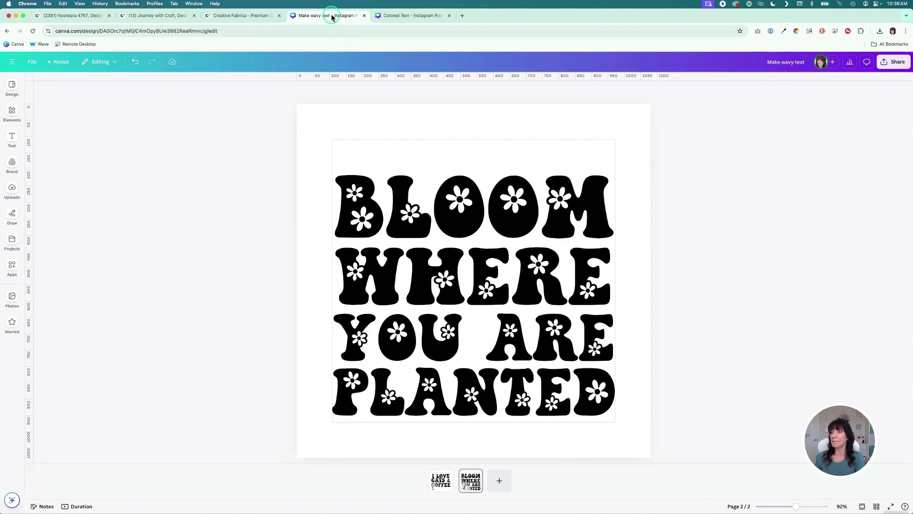
- Bring up the Canva 'Colored Text' design with the I LOVE CATS & COFFEE T-shirt mockup
left_click(225, 119)
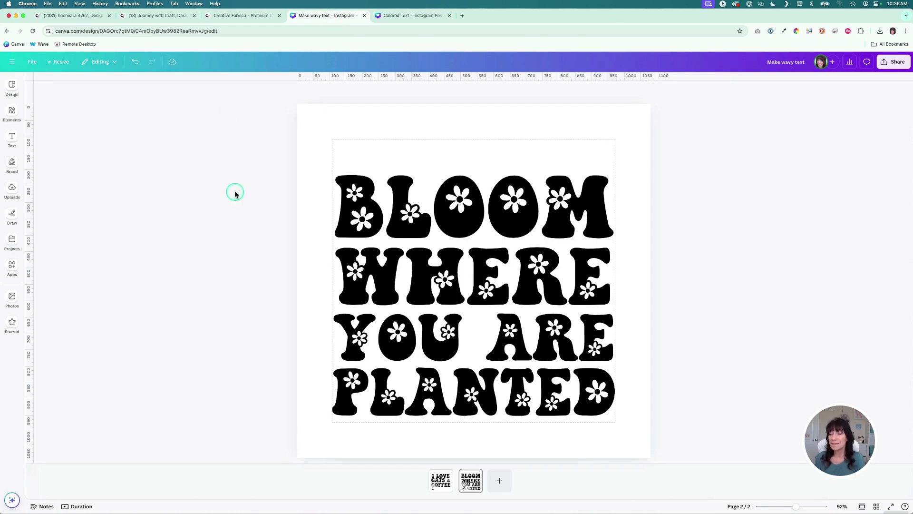
left_click(403, 15)
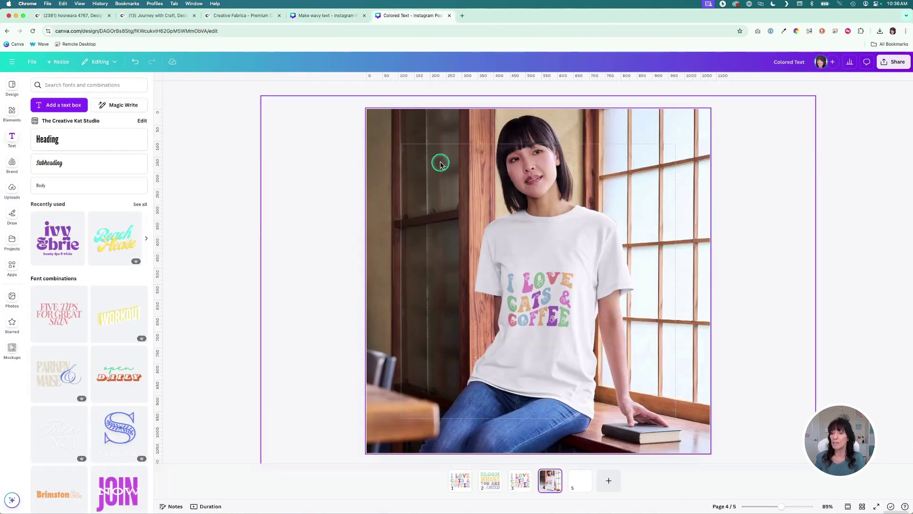